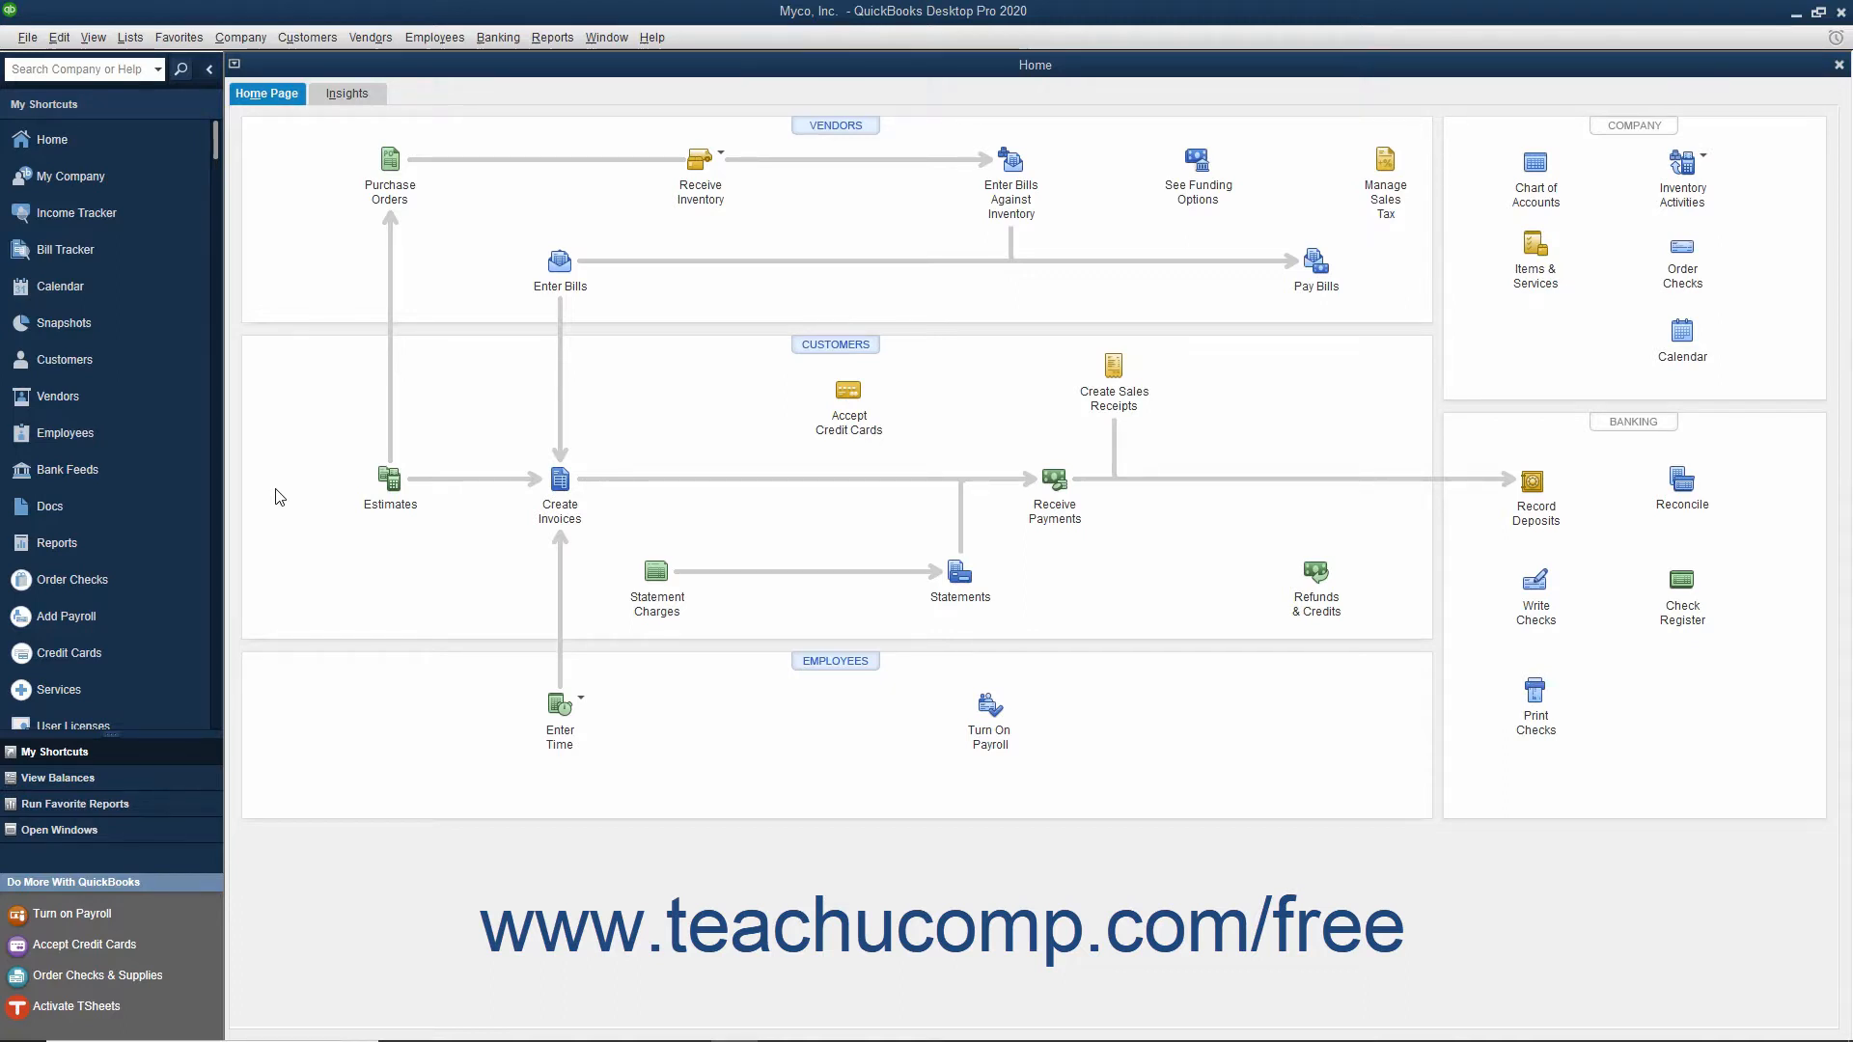
Step: Open the company's user setup list, authenticating with the administrator password
click(240, 37)
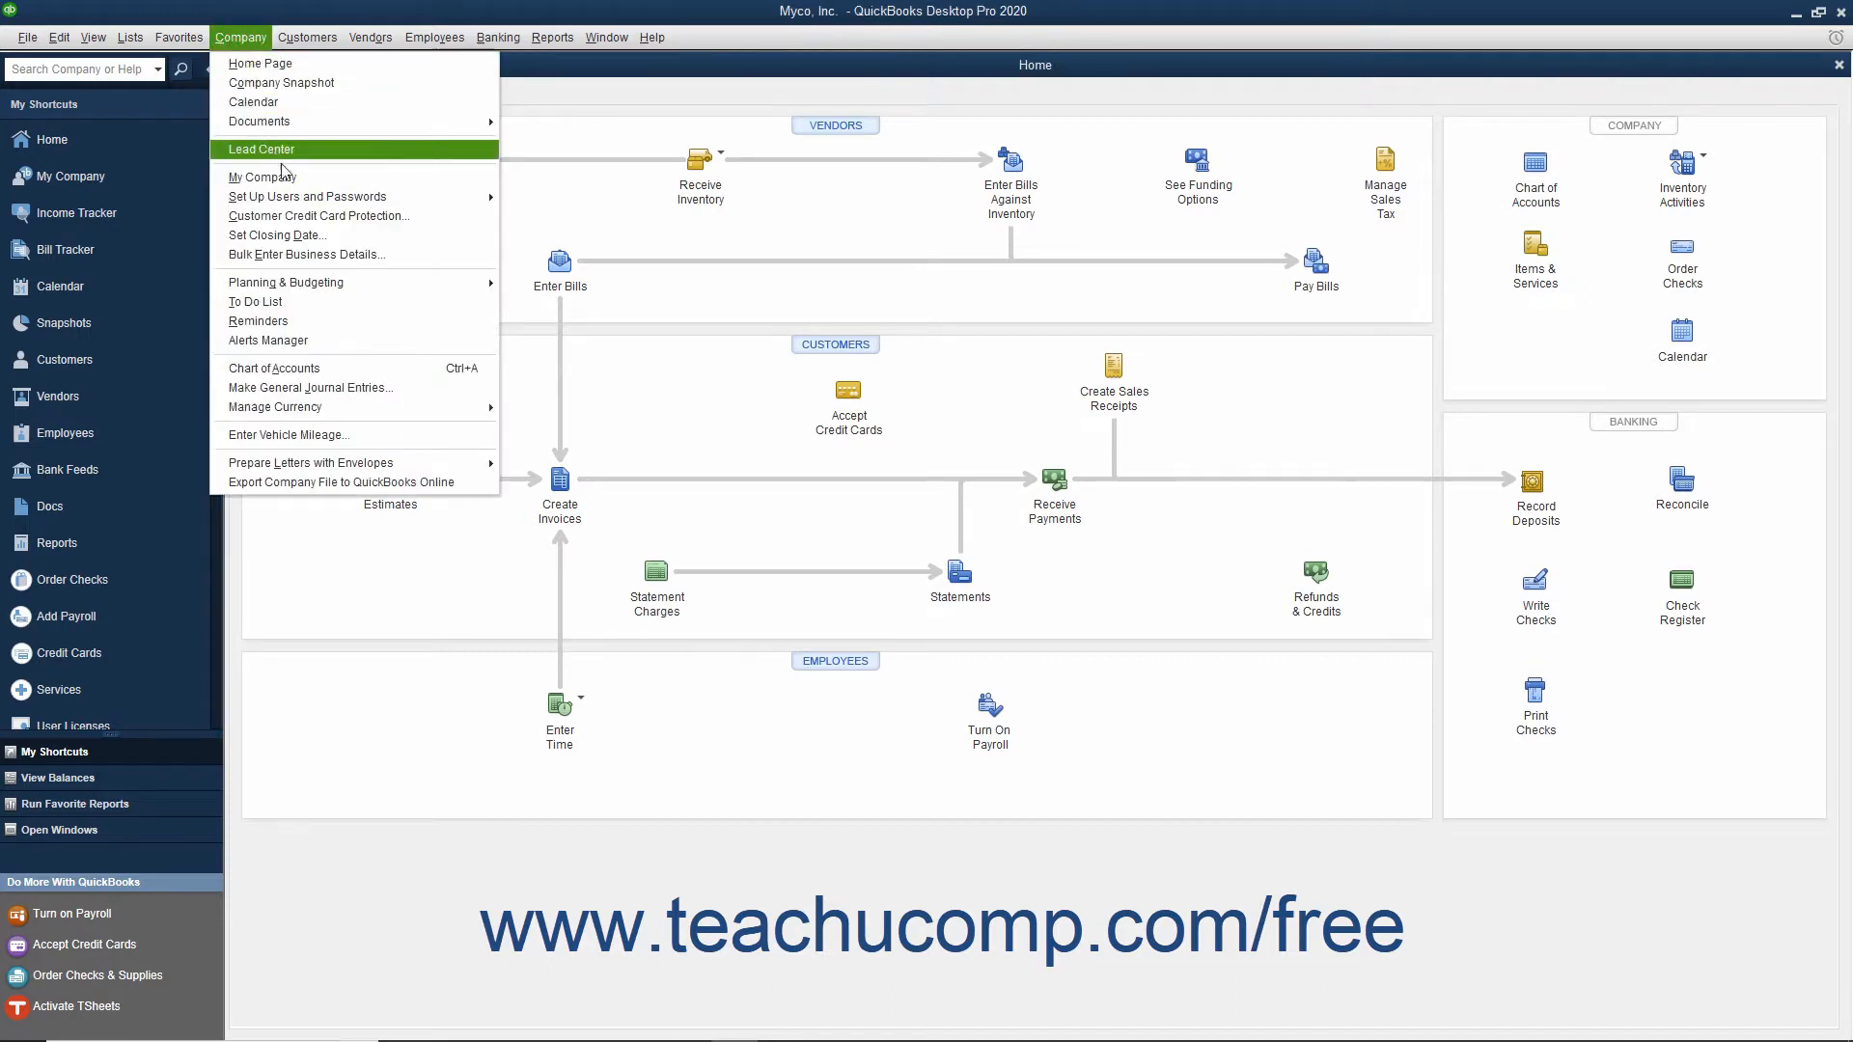
mouse_move(340, 200)
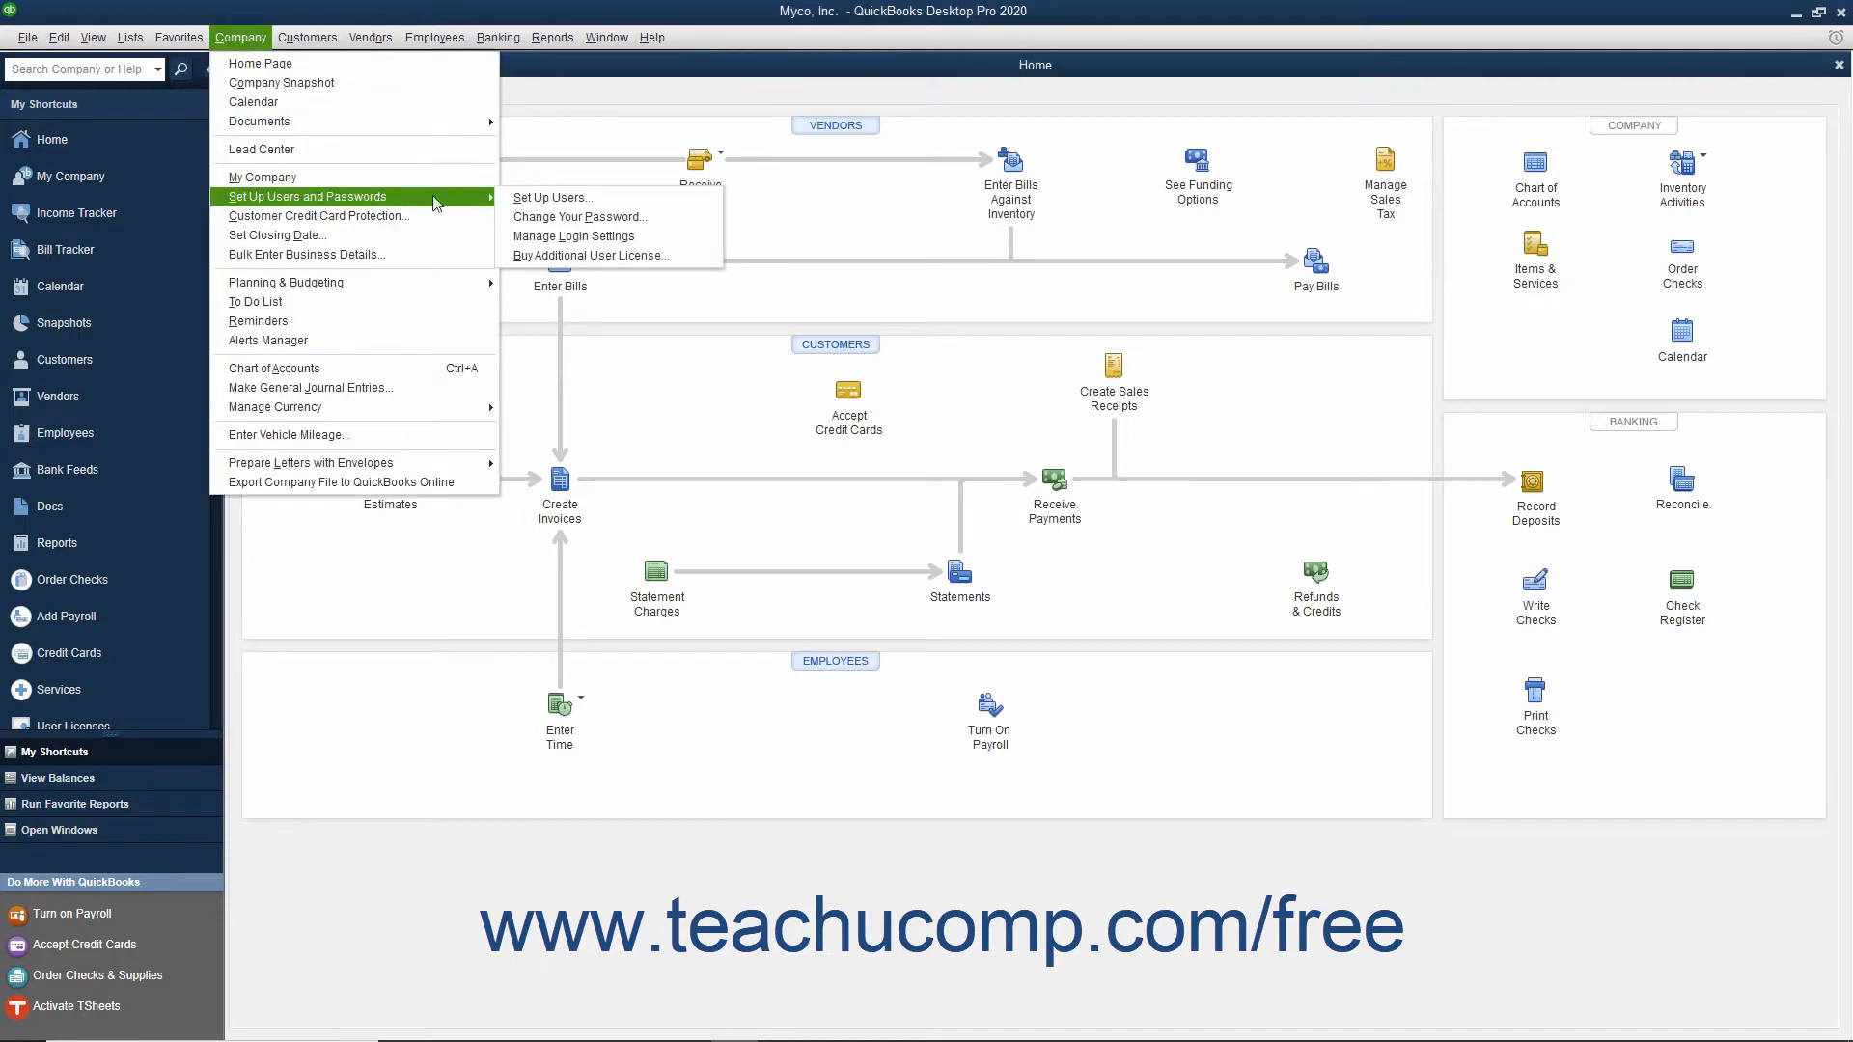
click(520, 204)
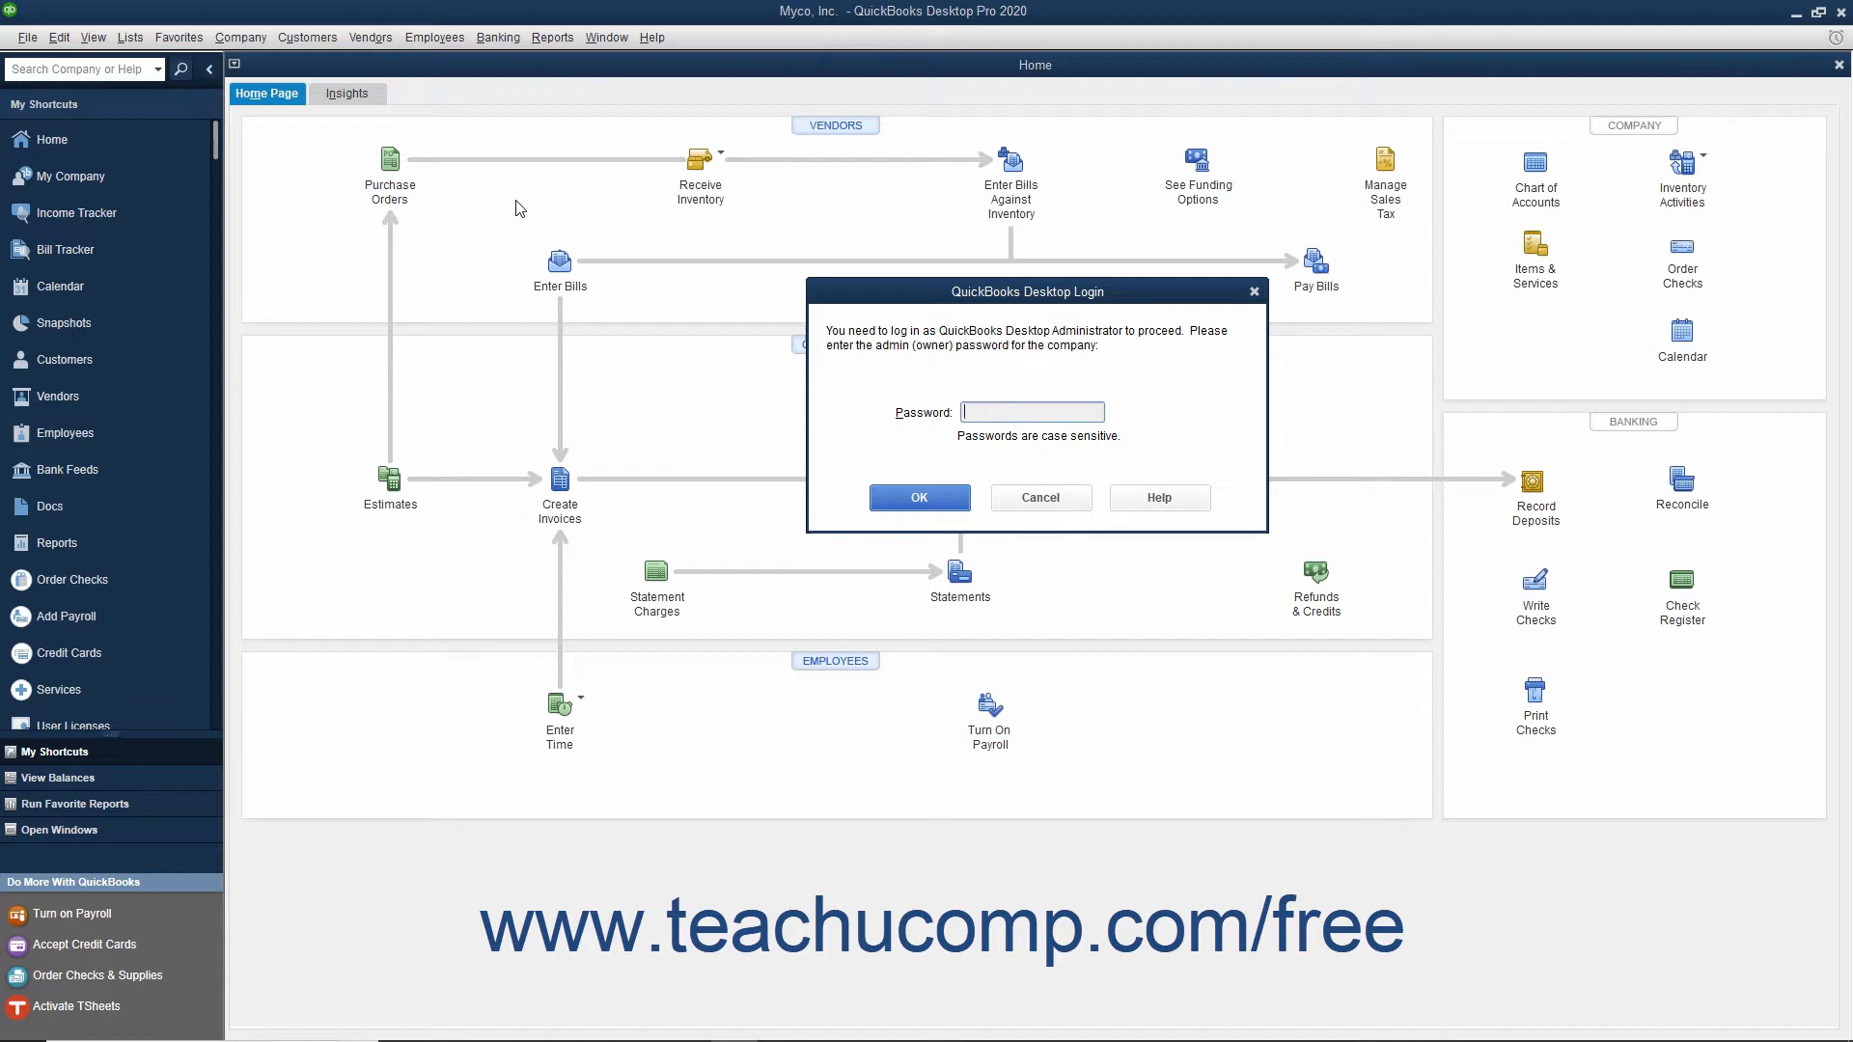
text(*******)
click(947, 498)
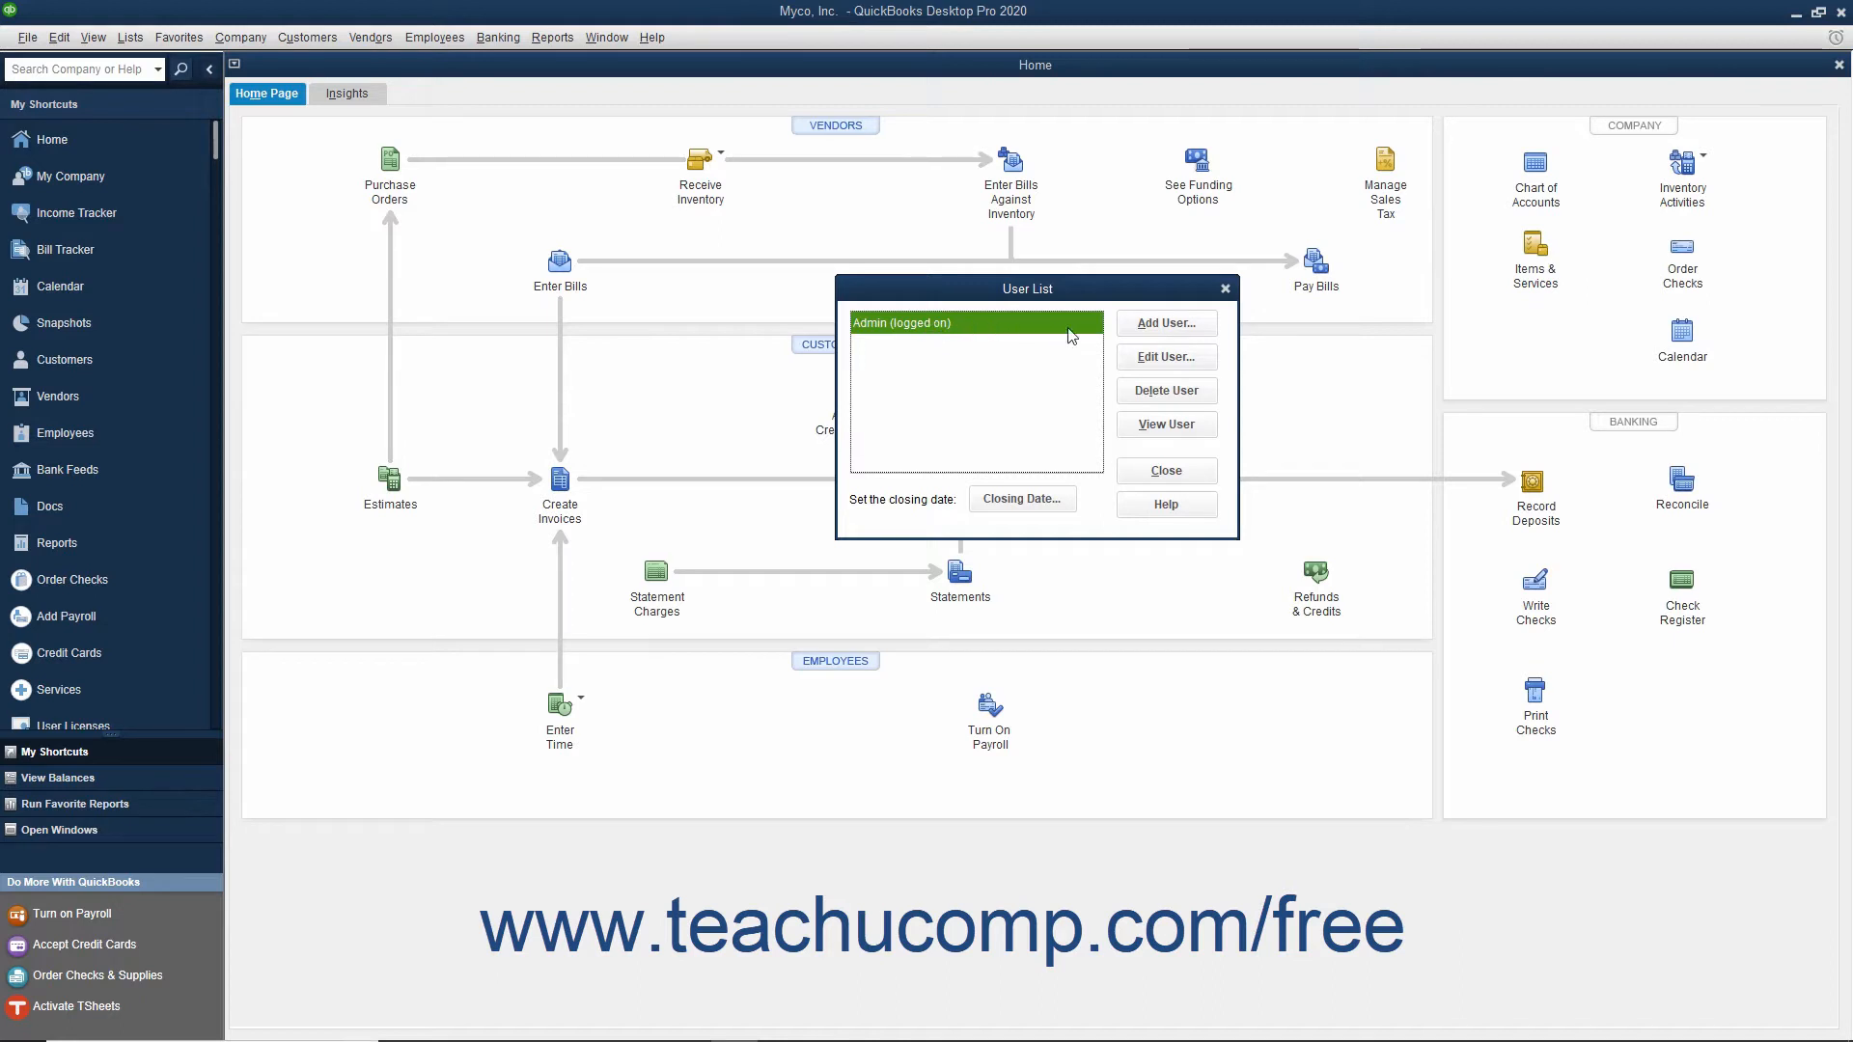
Step: Add a new user, entering the user name, the password and the password confirmation
click(1140, 331)
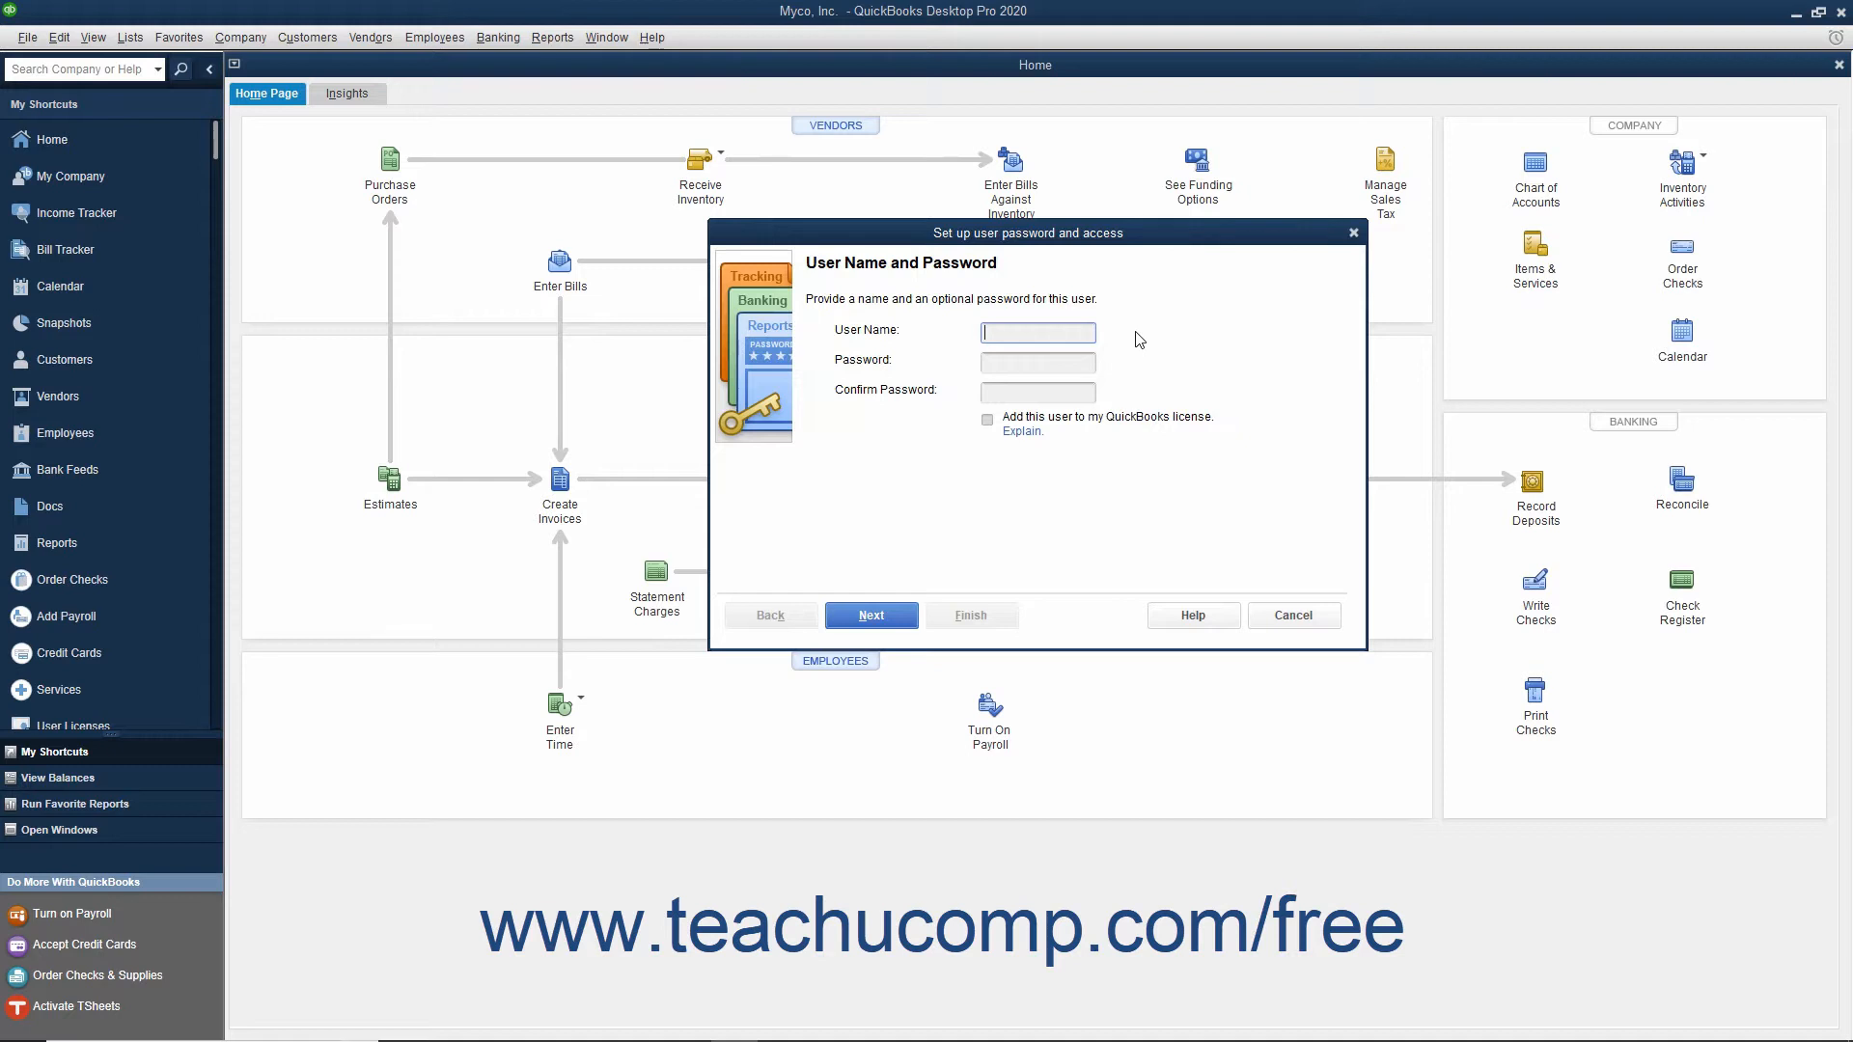
text(Jon Doe)
key(Tab)
text(•••••••)
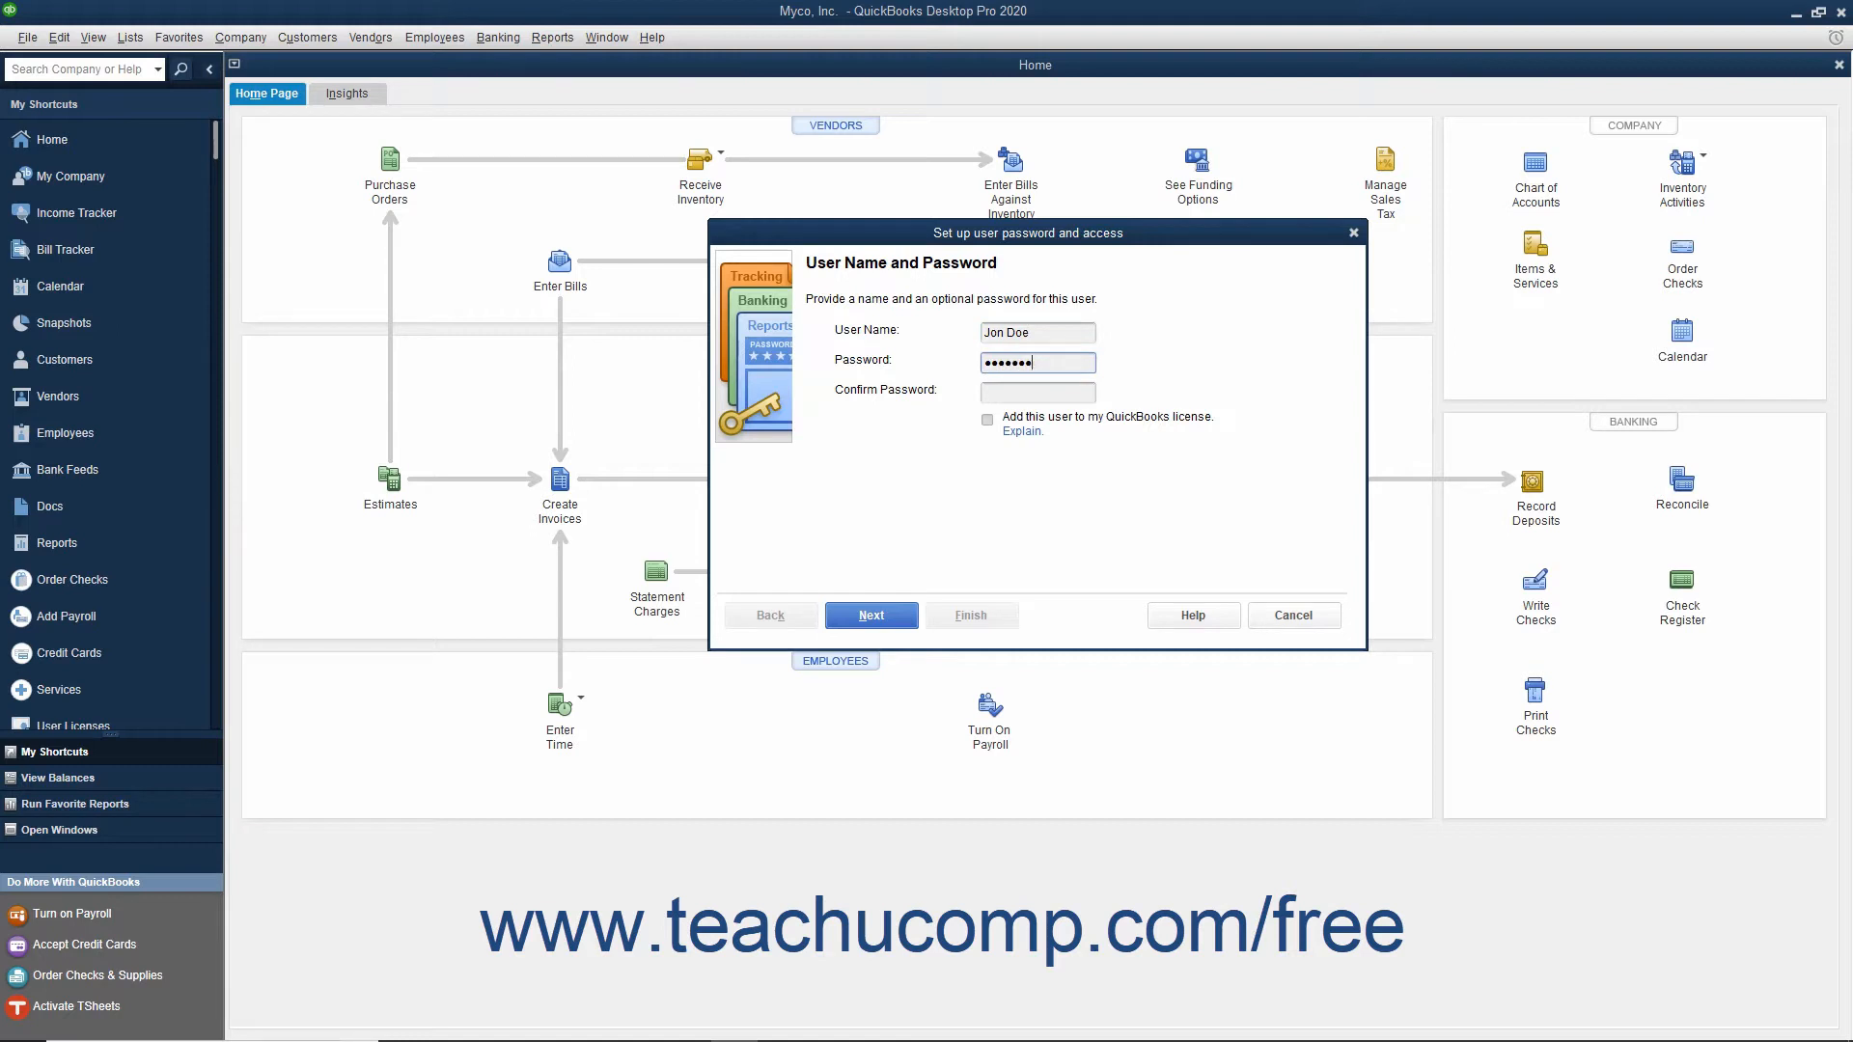
key(Tab)
text(•••••••)
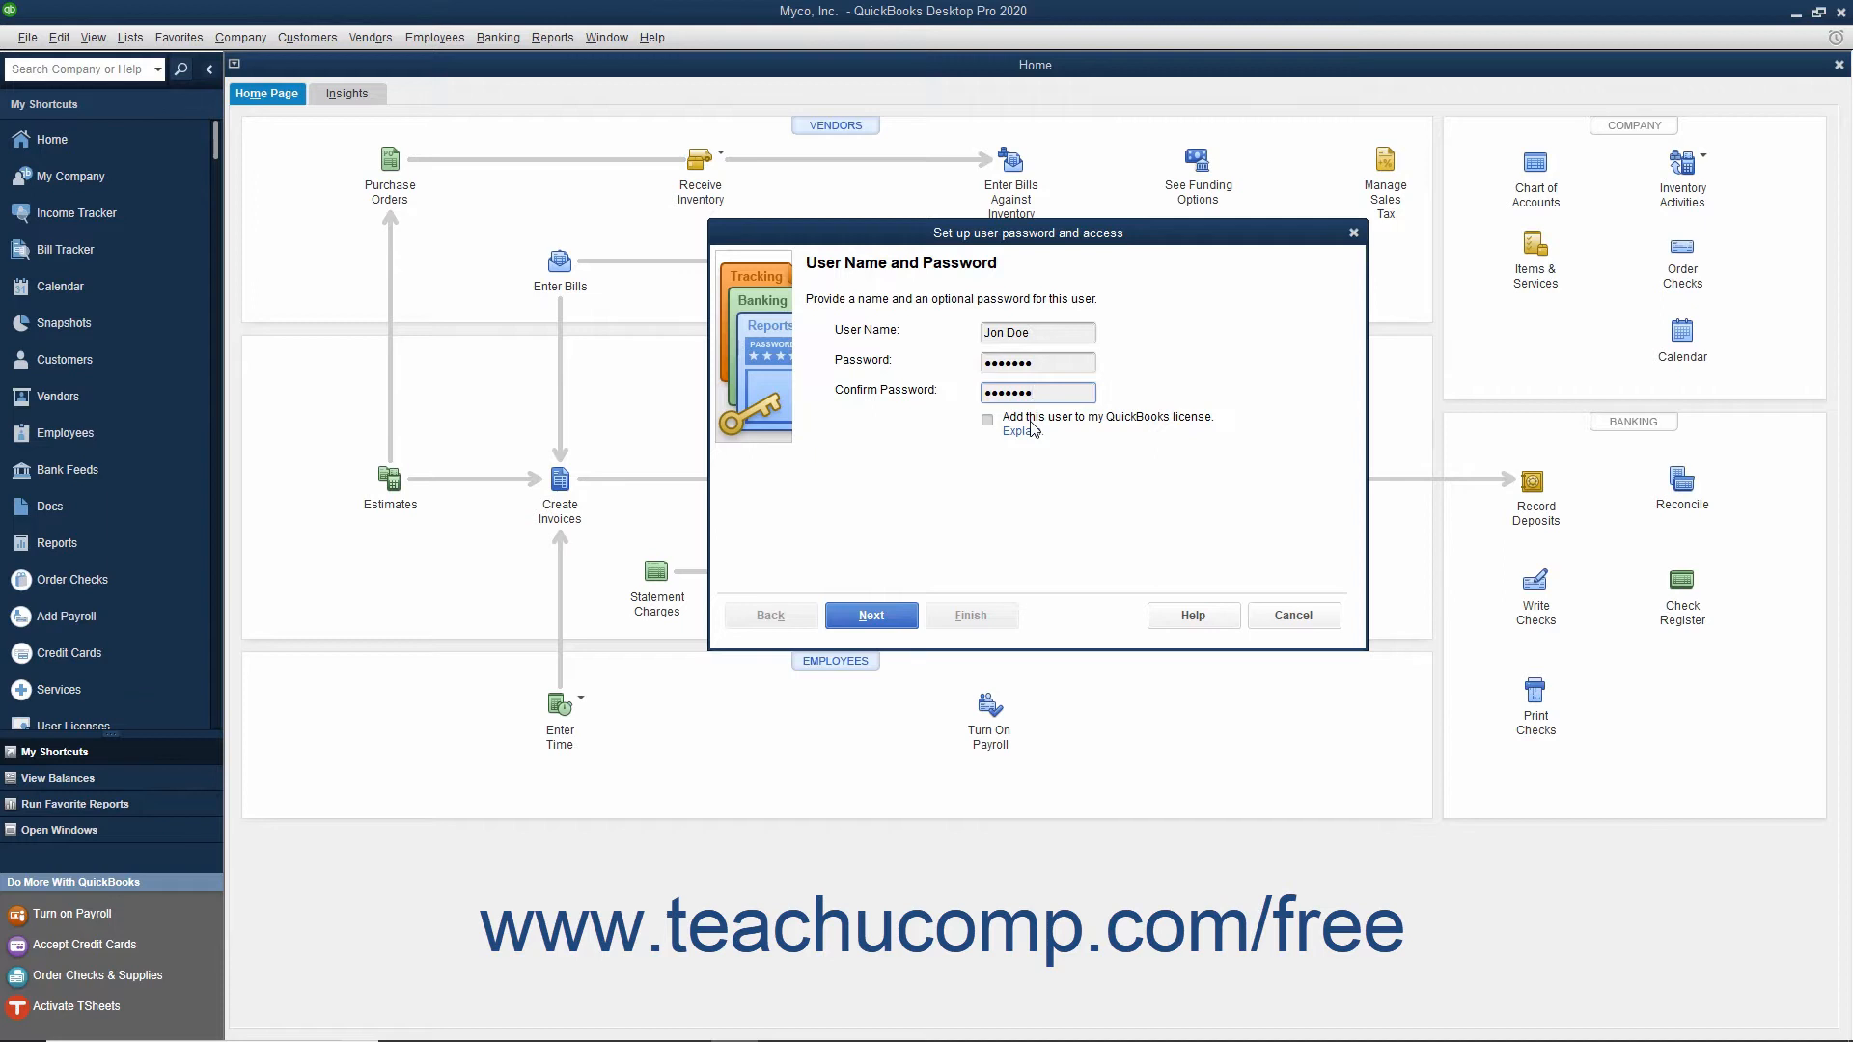
click(888, 617)
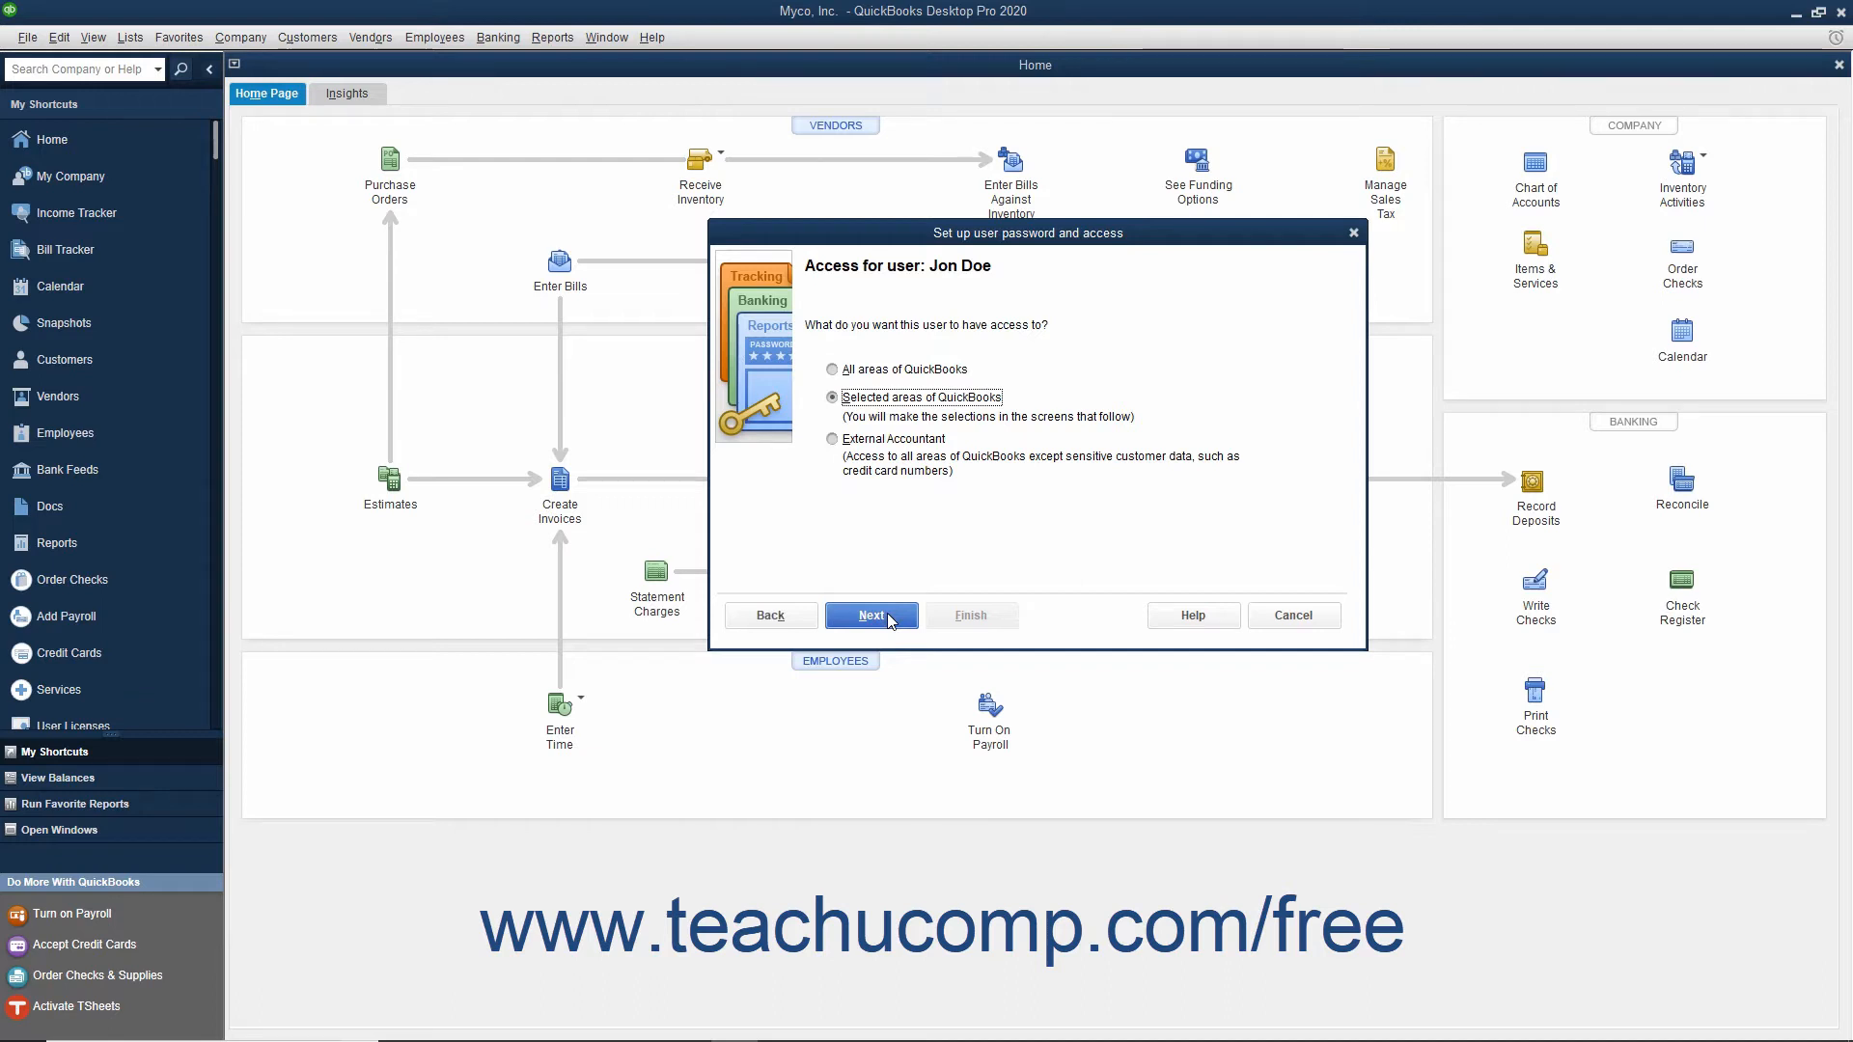
Step: Set the new user's access scope to selected areas of QuickBooks and proceed to the individual area permissions
click(904, 372)
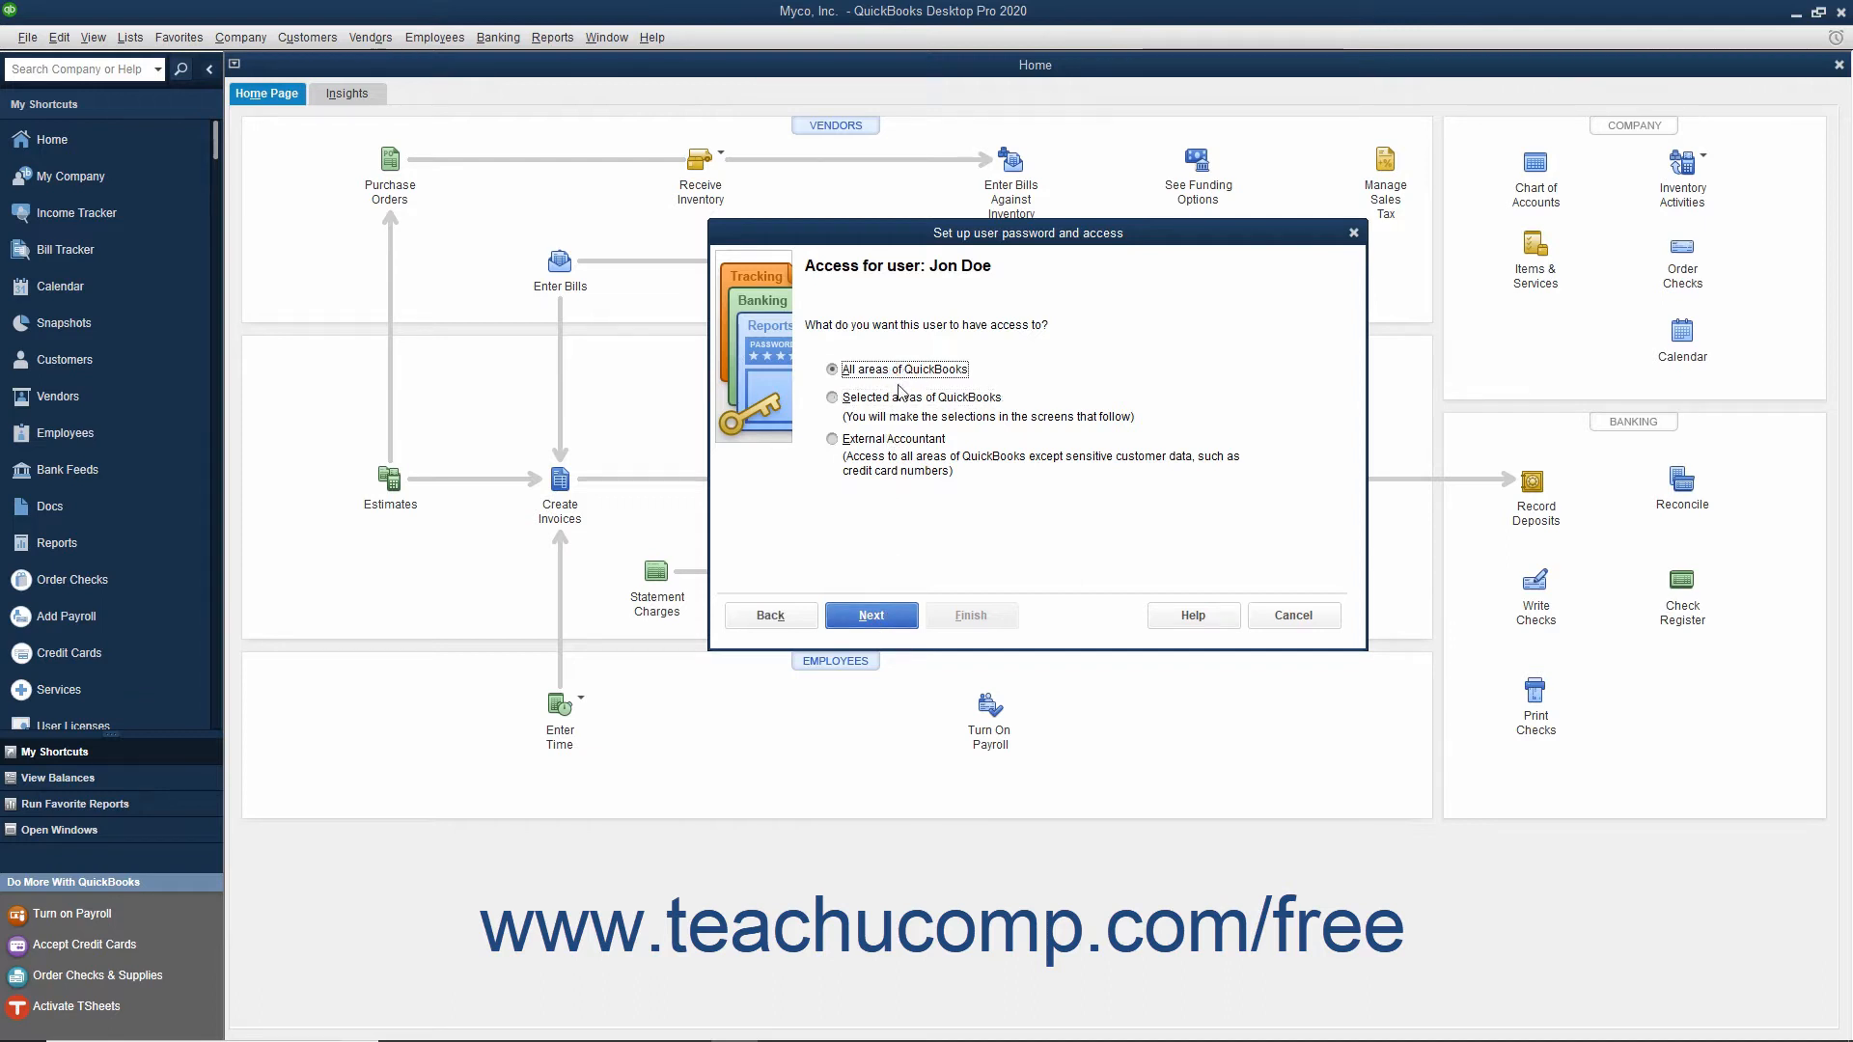
click(892, 399)
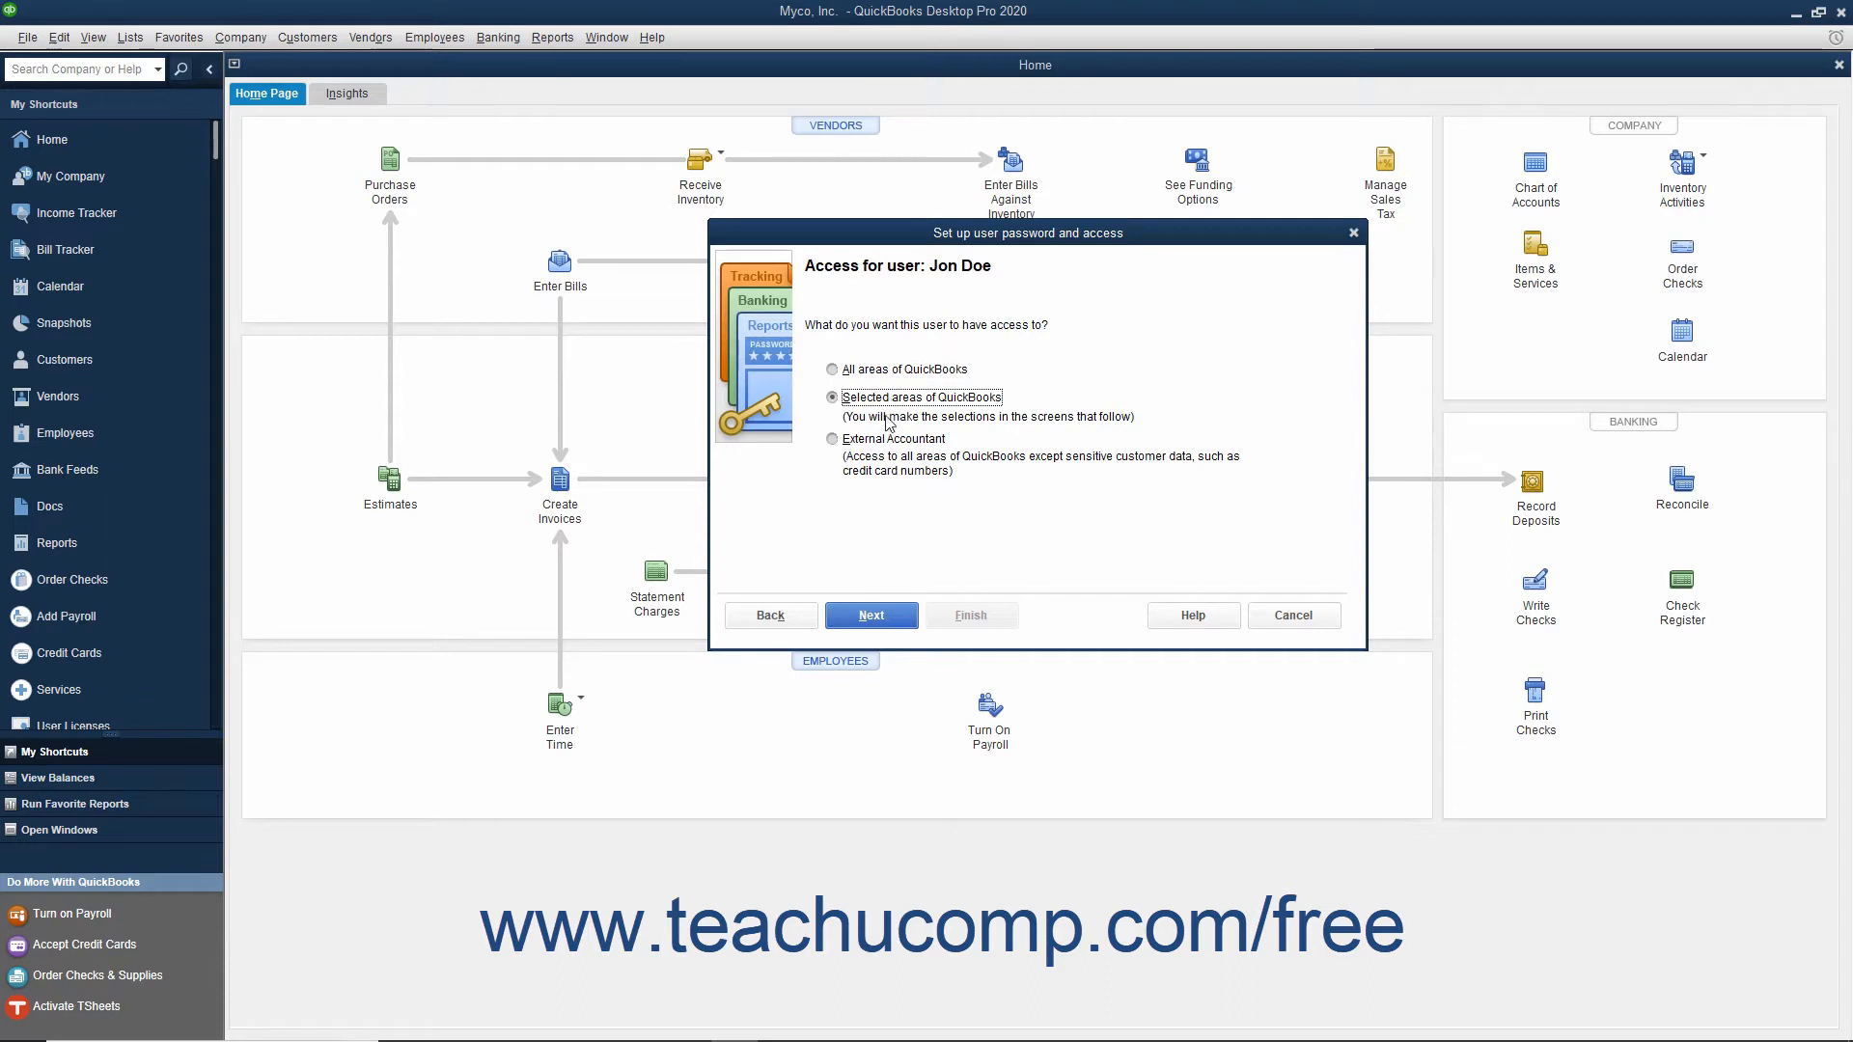
click(882, 442)
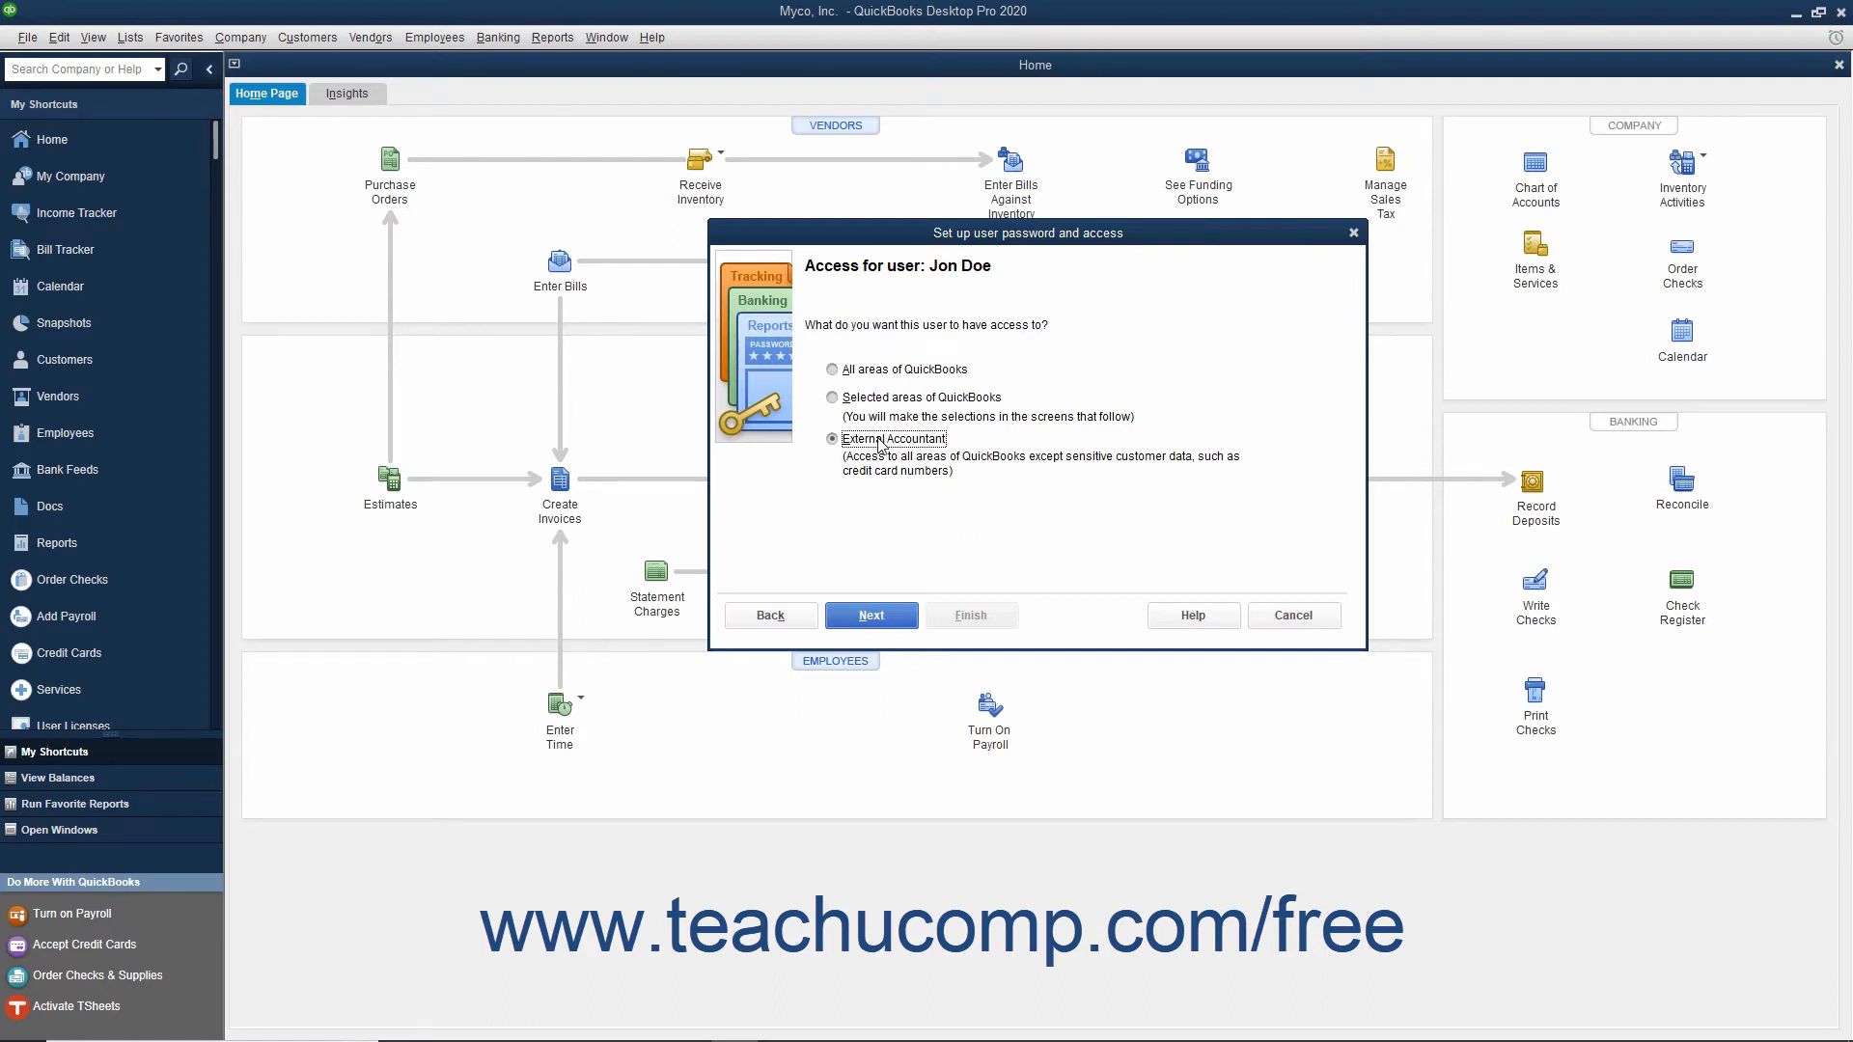
click(835, 399)
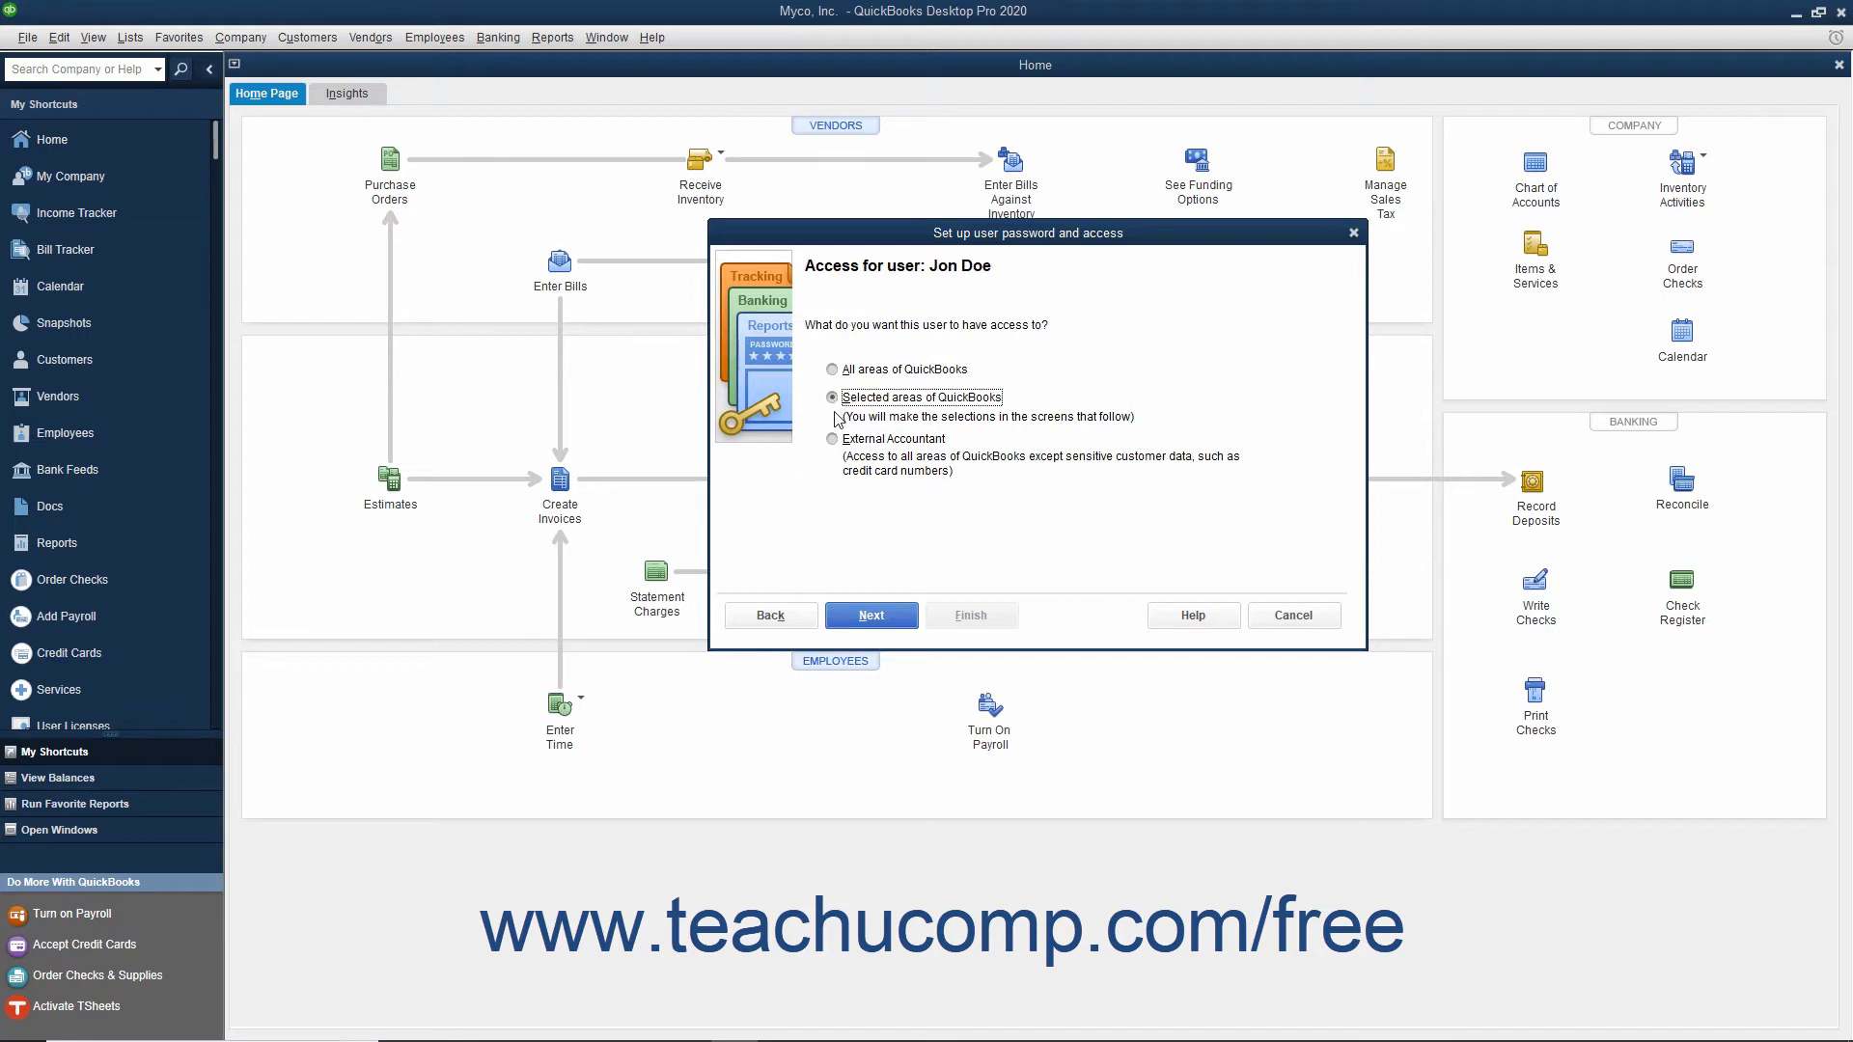
click(889, 622)
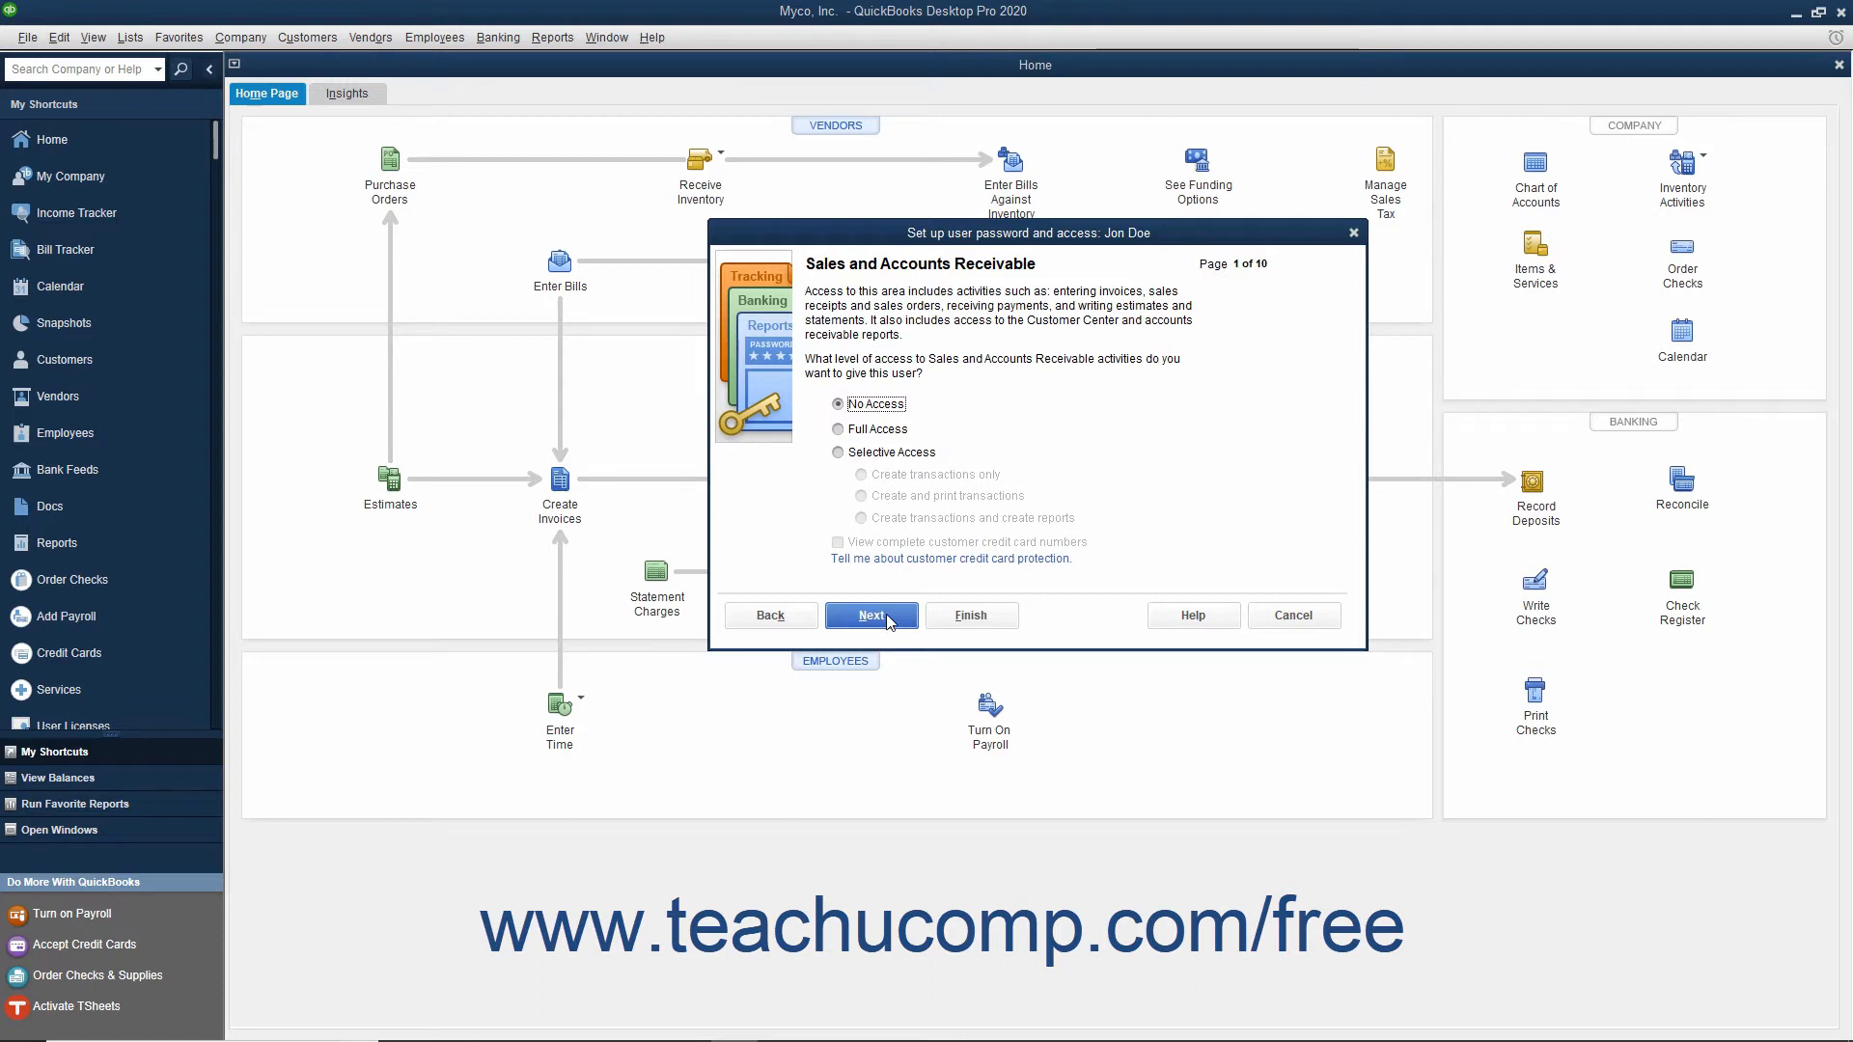
Step: Grant selective access to create and print transactions for both Sales and Accounts Receivable and Purchases and Accounts Payable
click(837, 452)
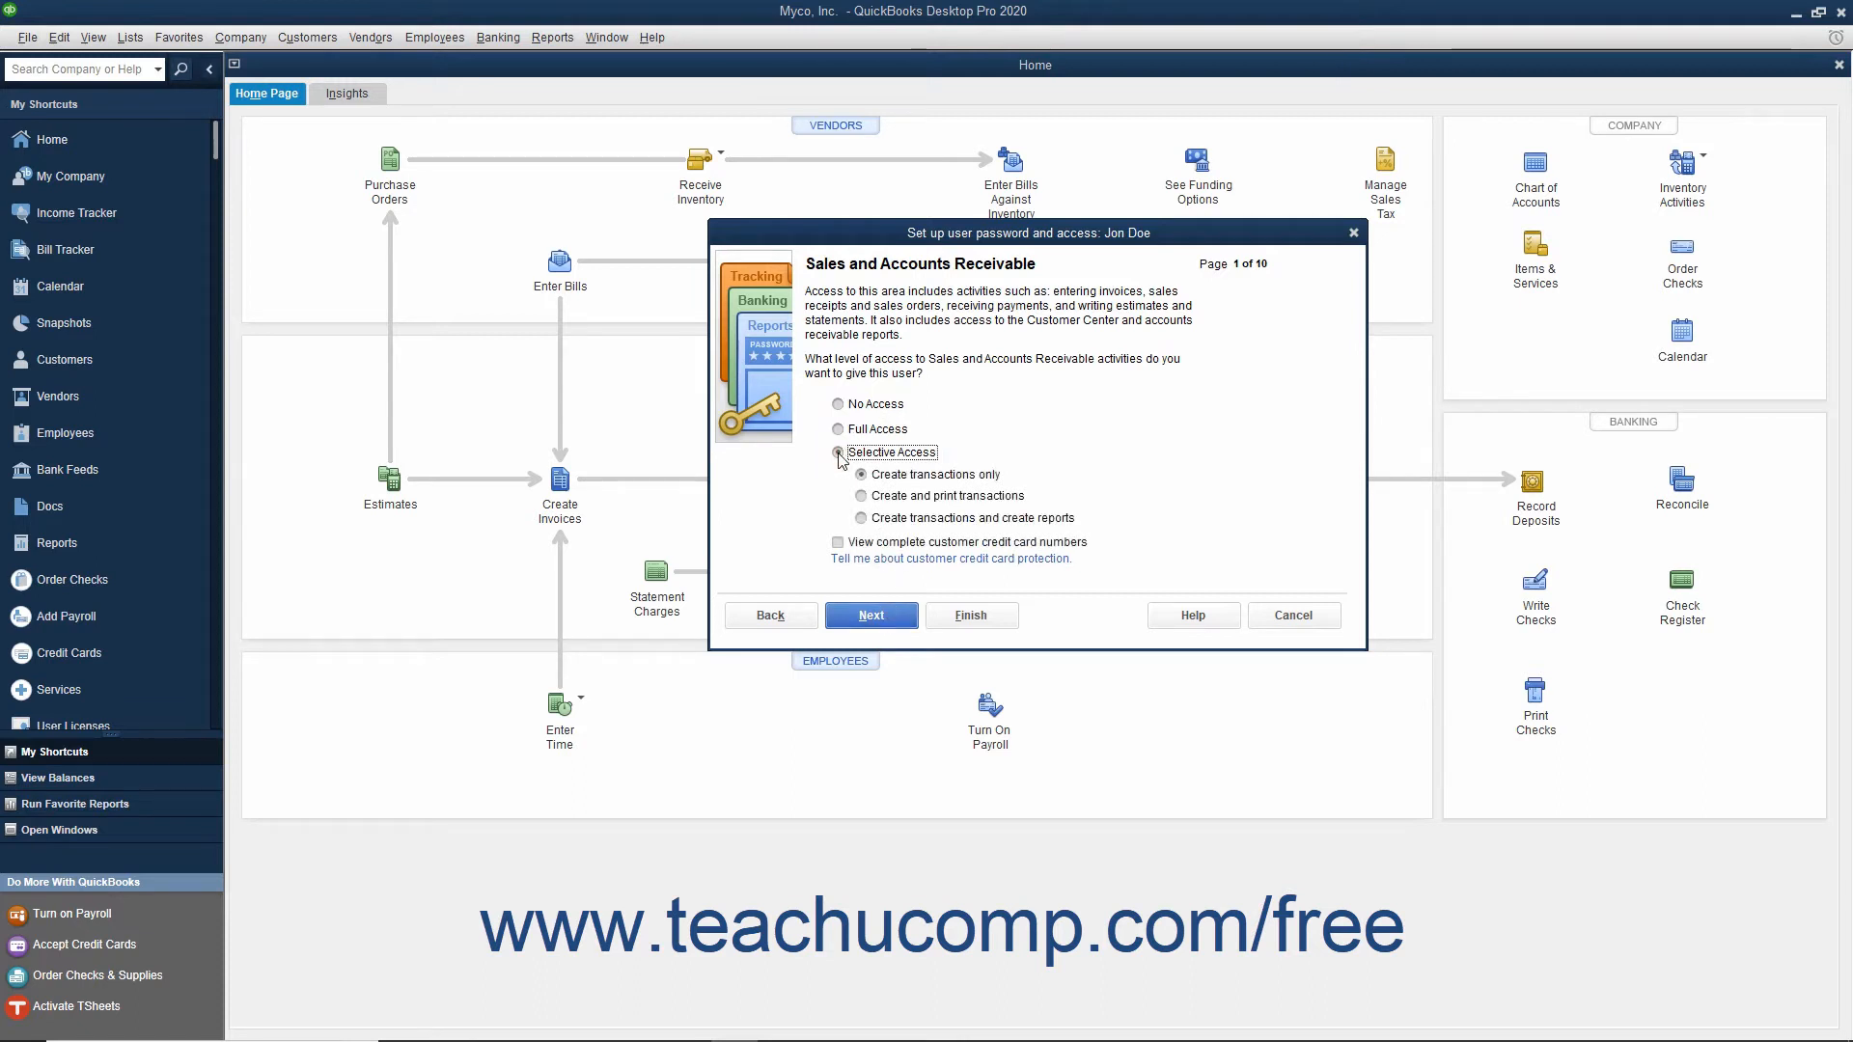
click(861, 496)
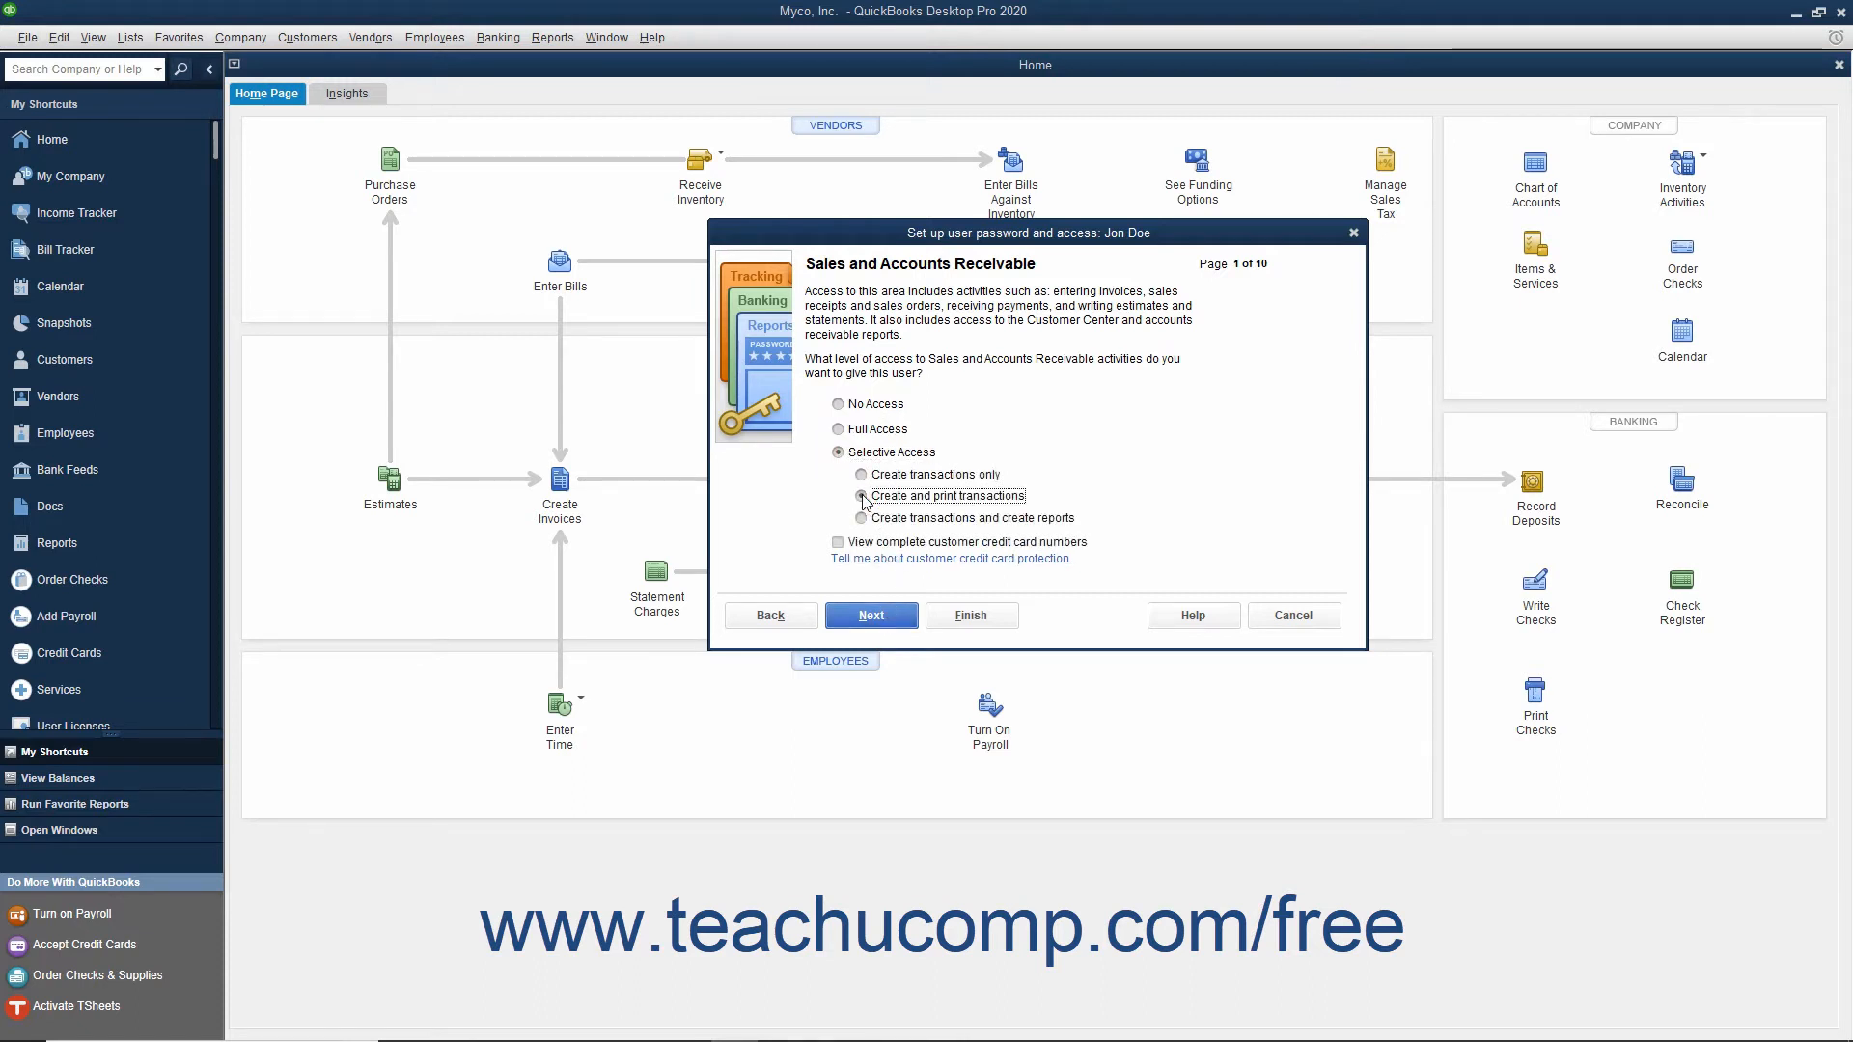
click(870, 616)
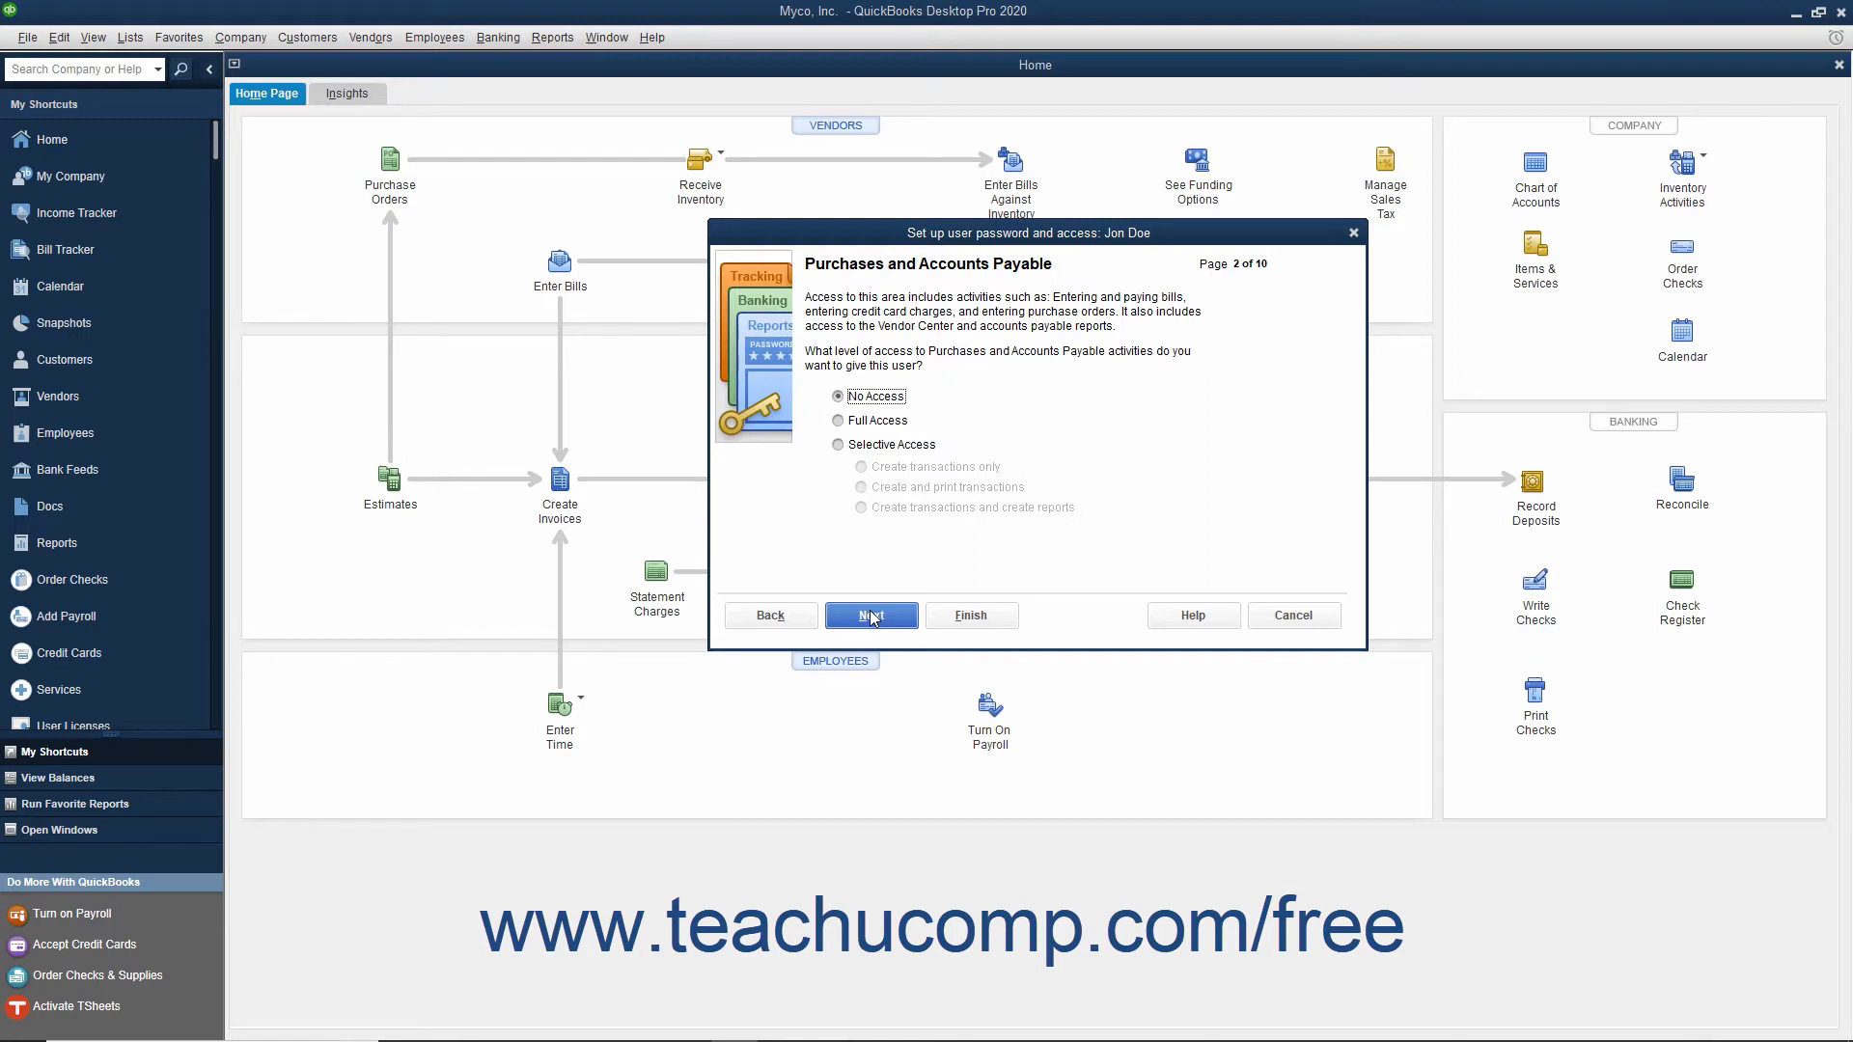
click(863, 424)
click(862, 446)
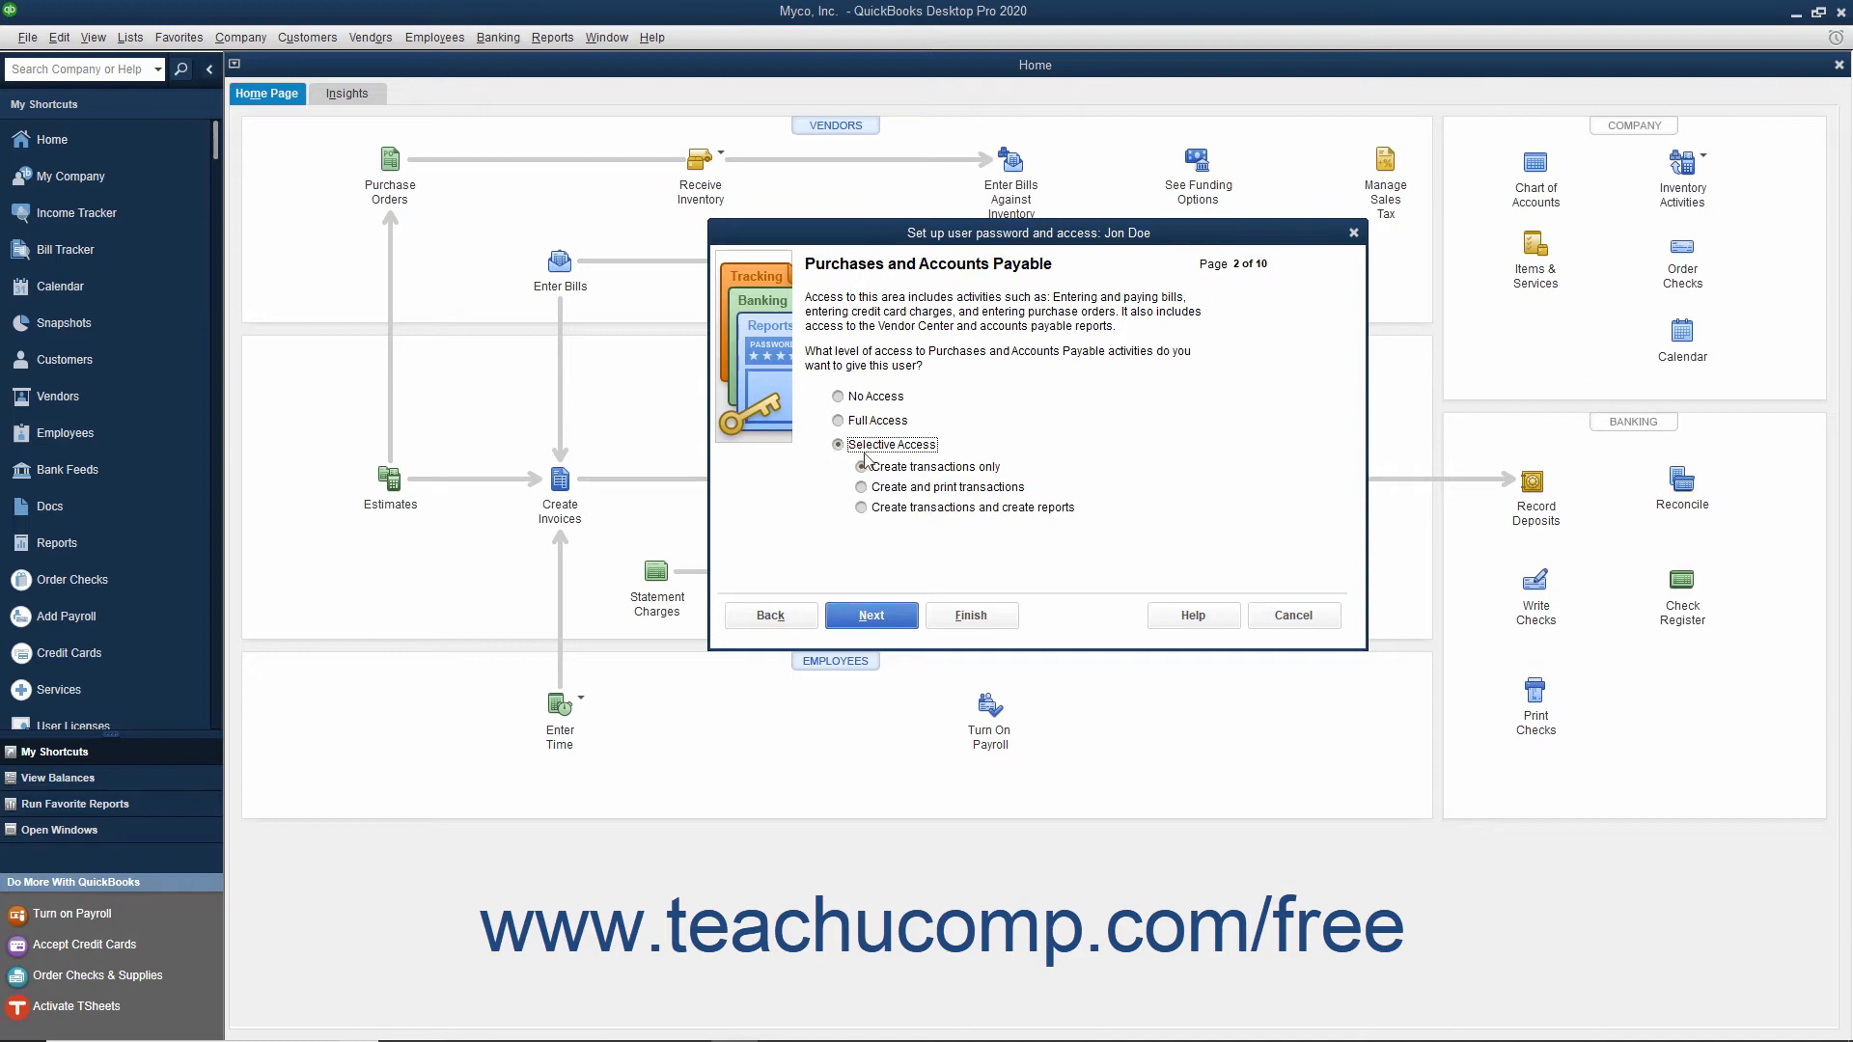
click(863, 489)
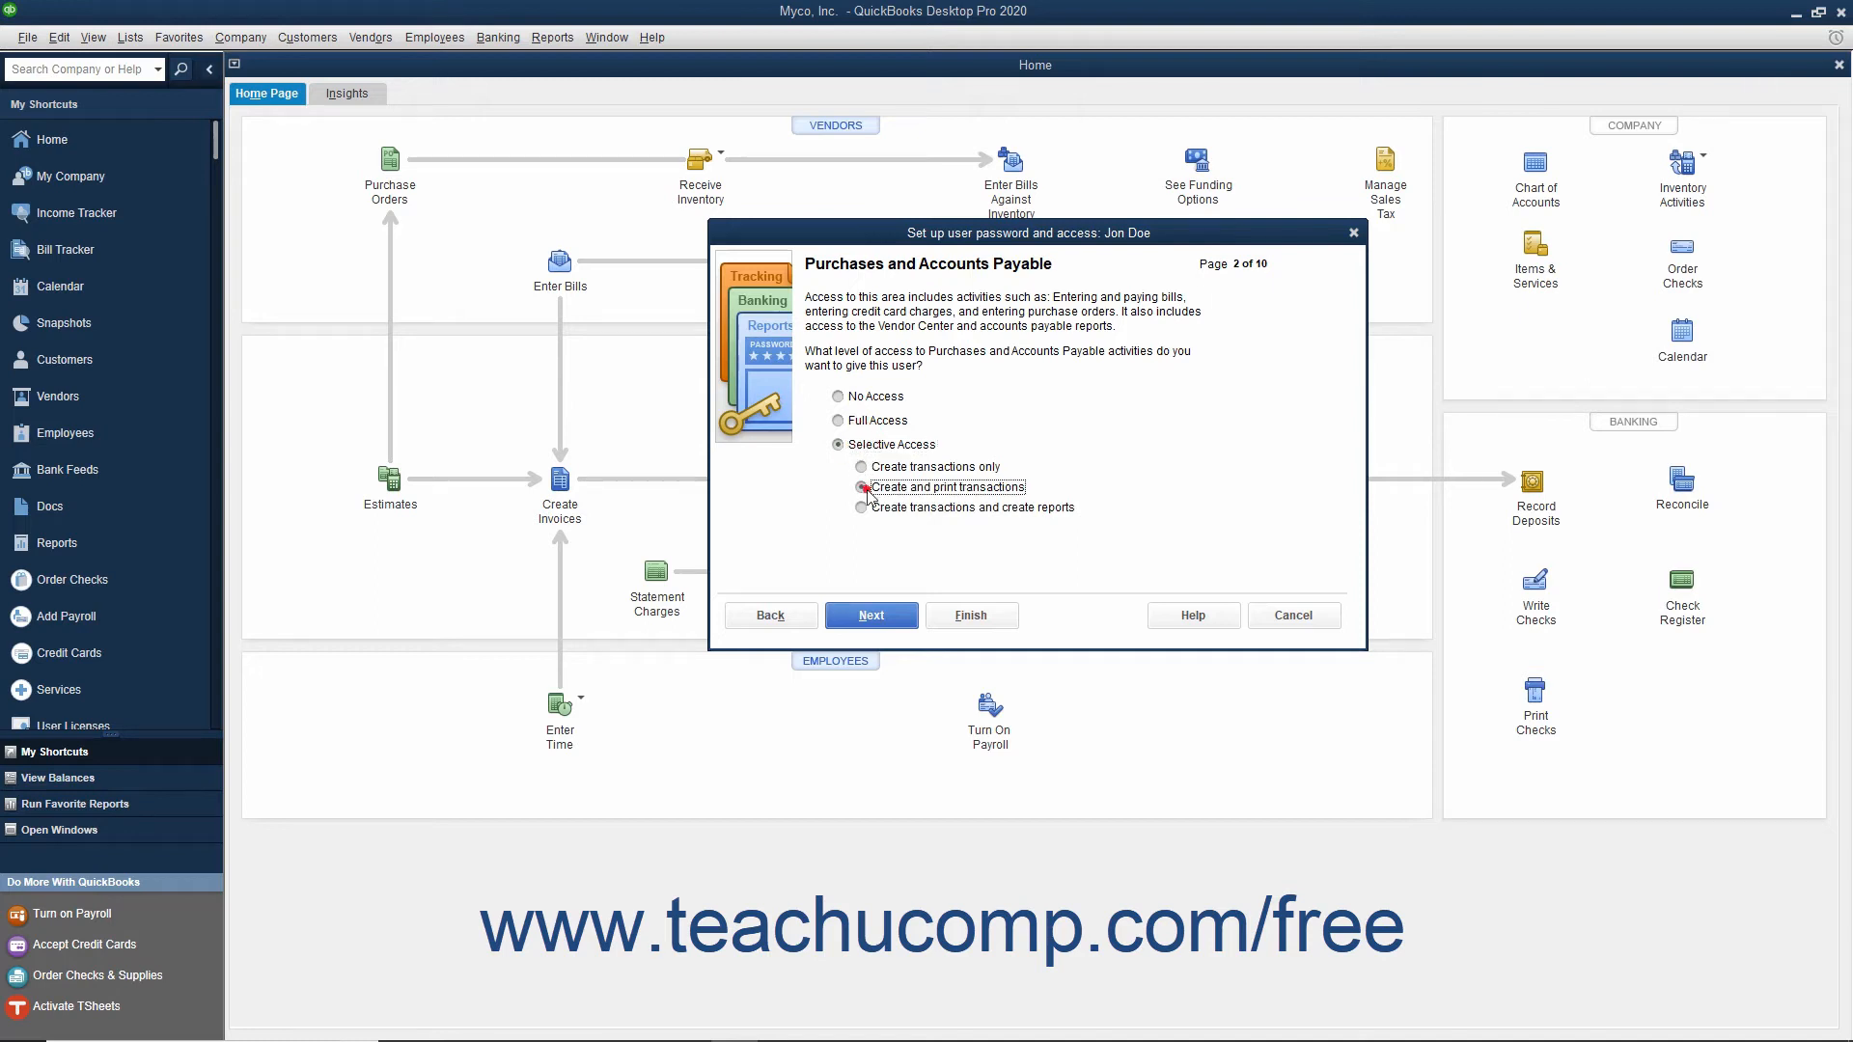
click(871, 618)
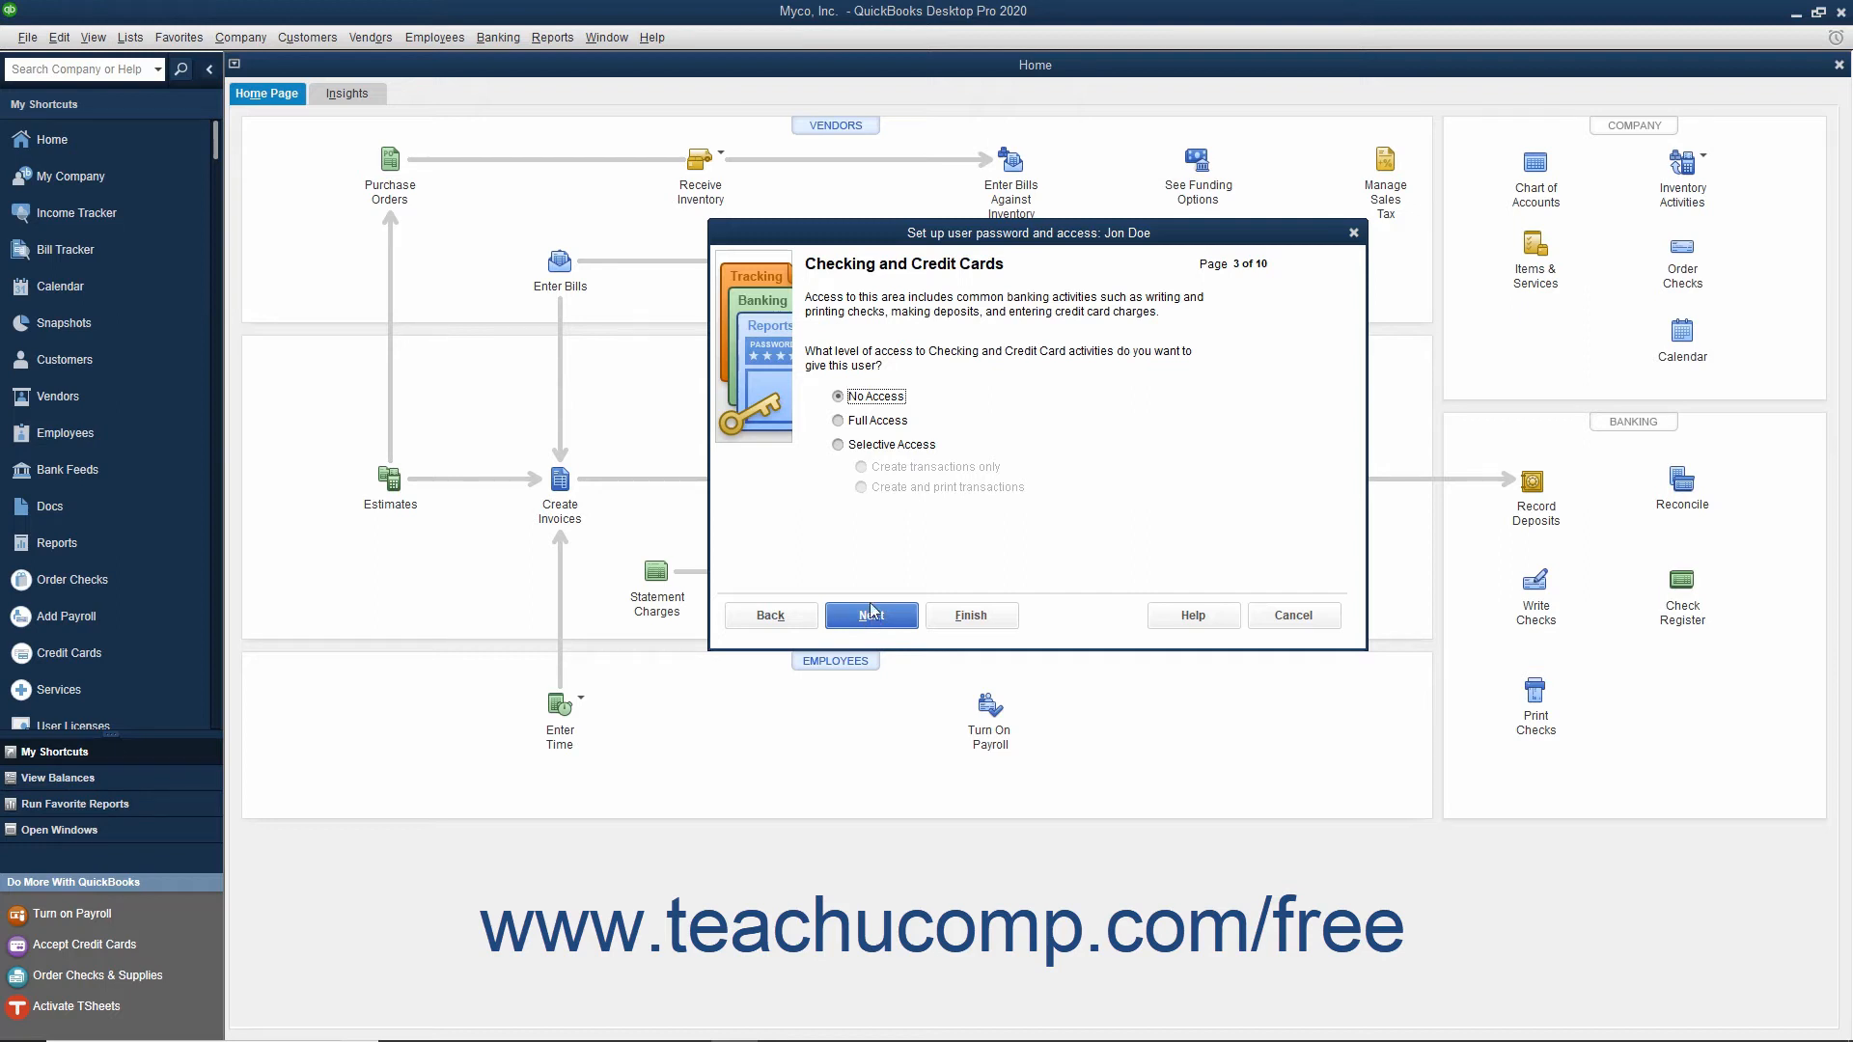
Step: Give no access to Checking and Credit Cards, and selective access to create transactions and create reports for Inventory
click(839, 397)
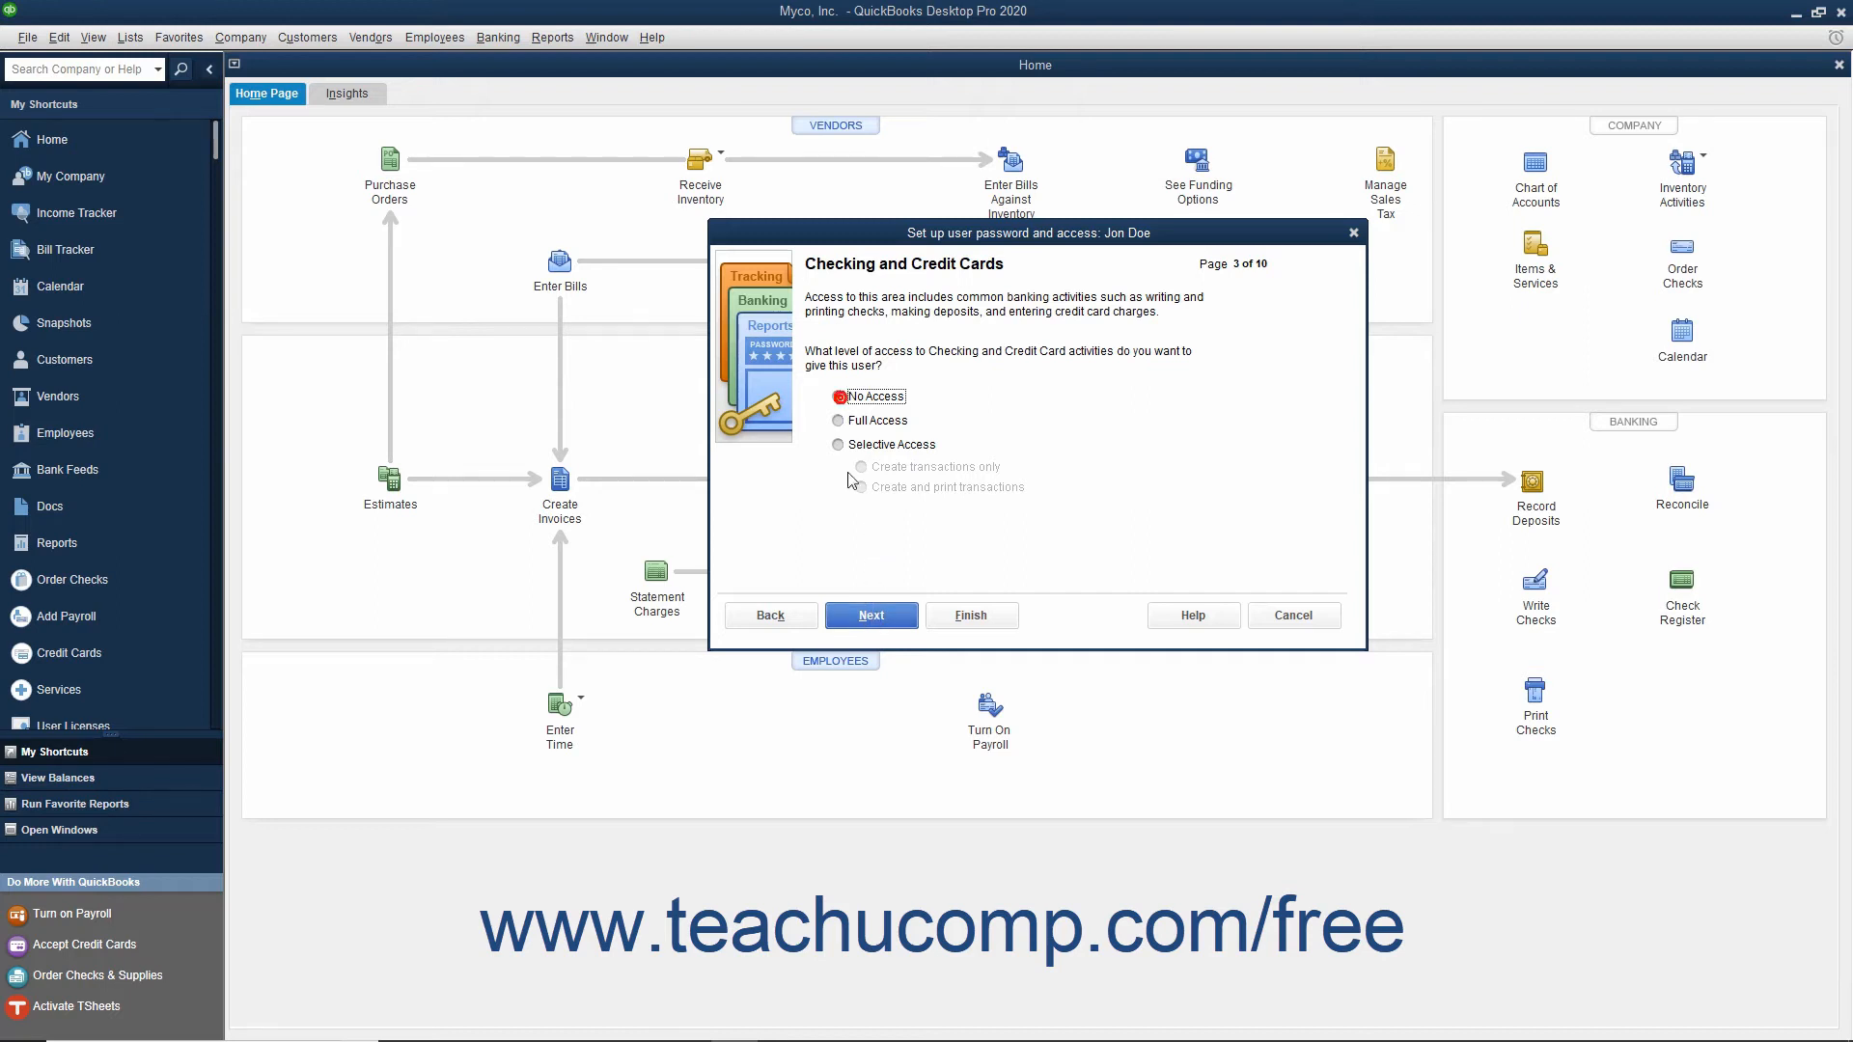
click(868, 620)
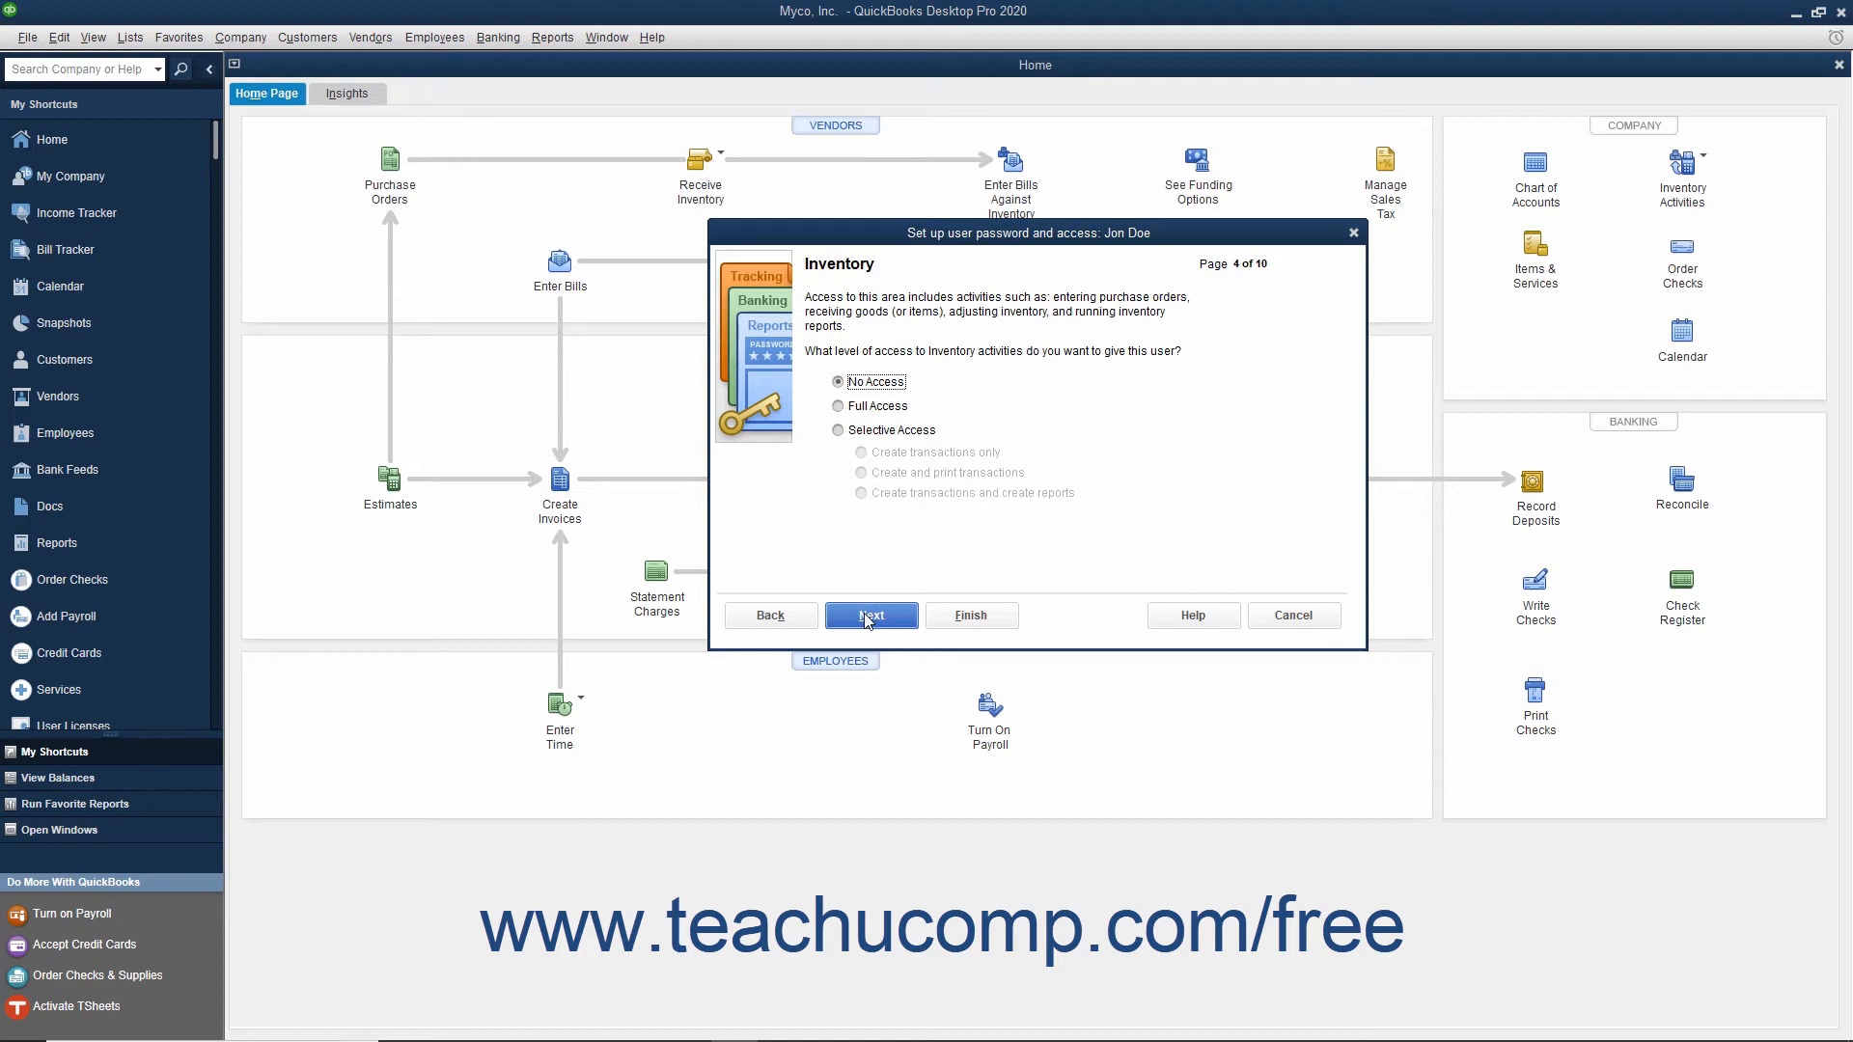
click(840, 429)
click(861, 492)
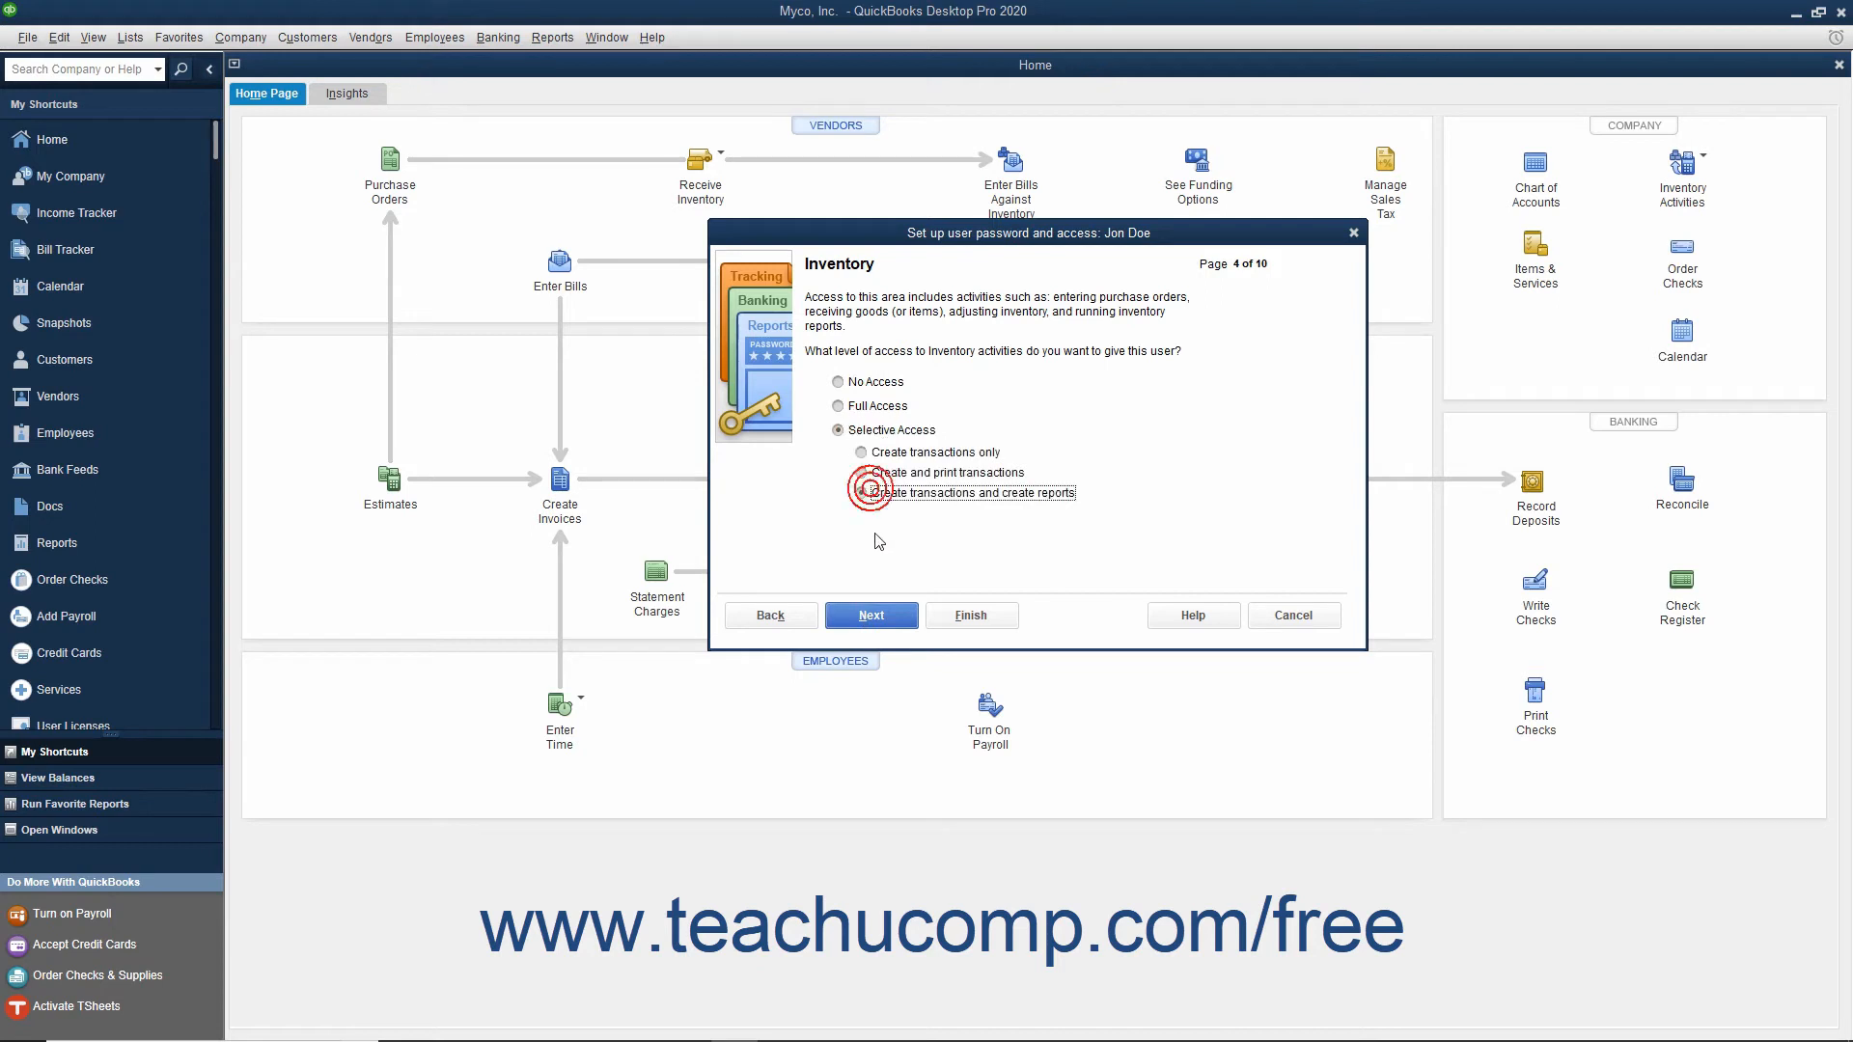
click(871, 616)
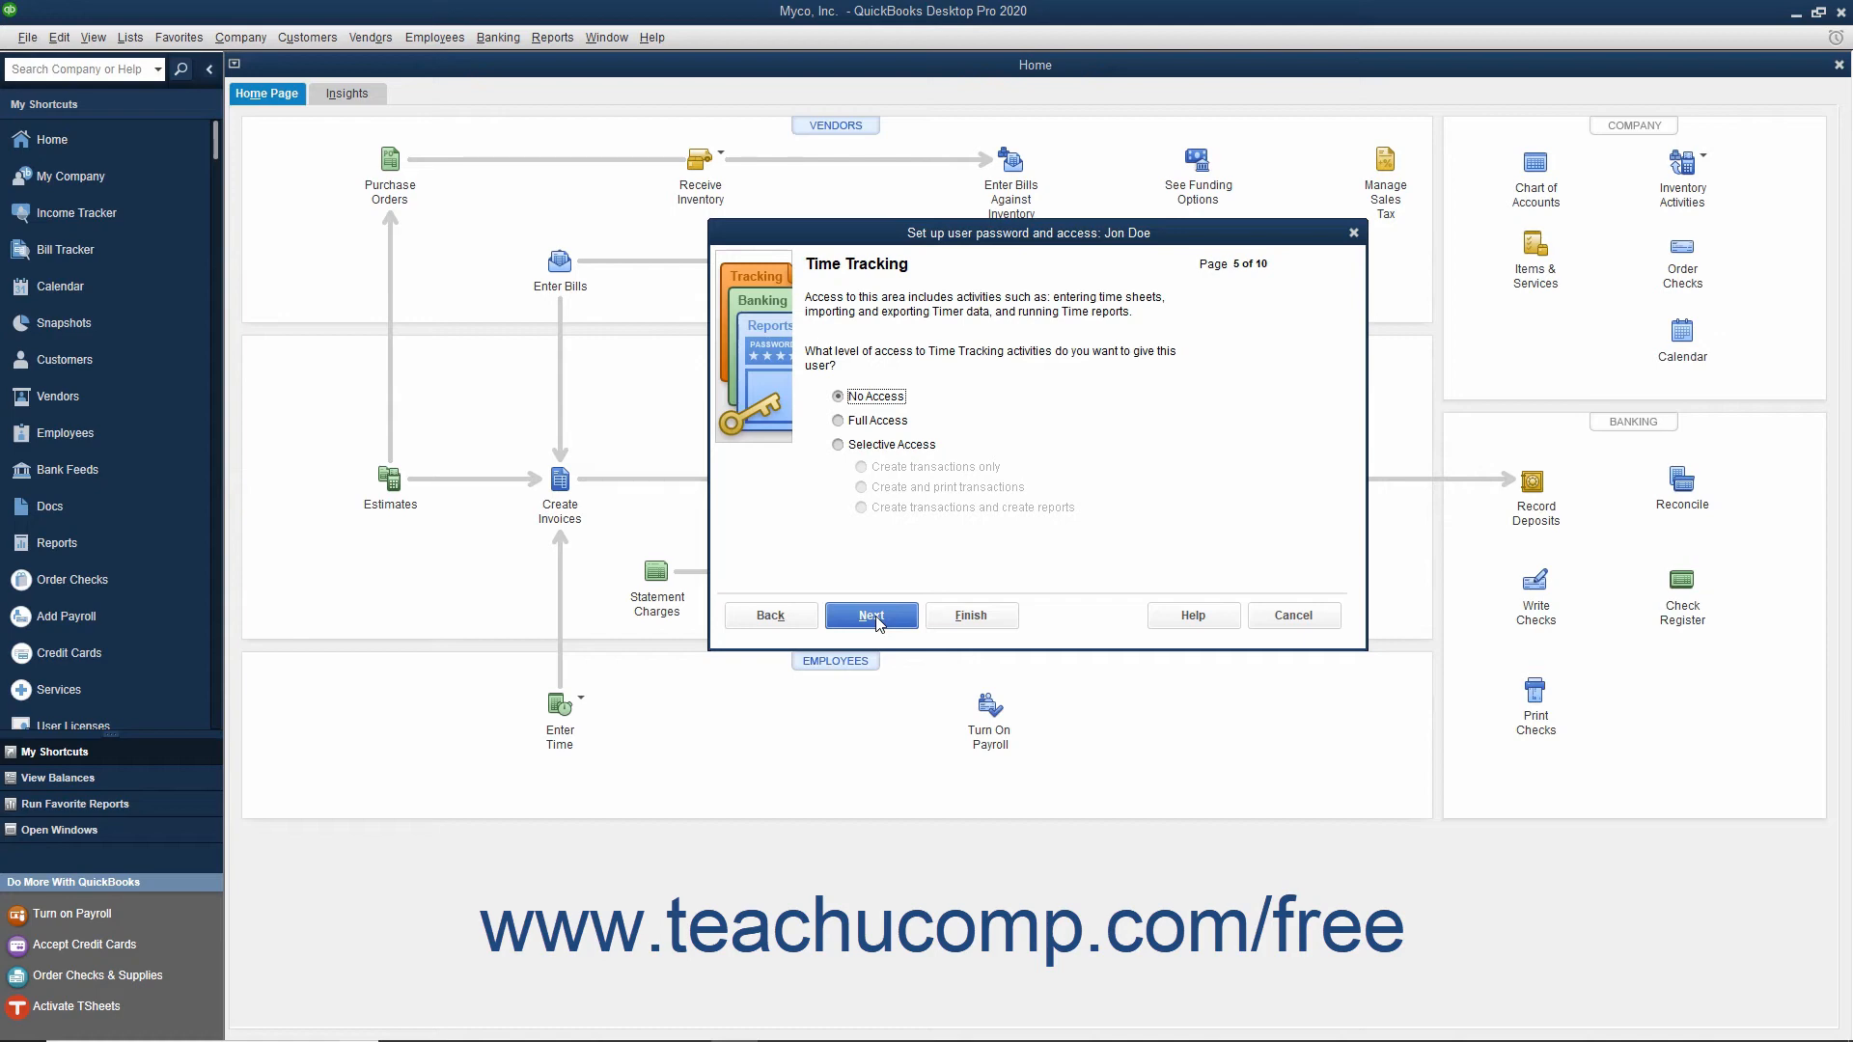
Step: Grant selective access to create transactions and create reports for Time Tracking
click(840, 444)
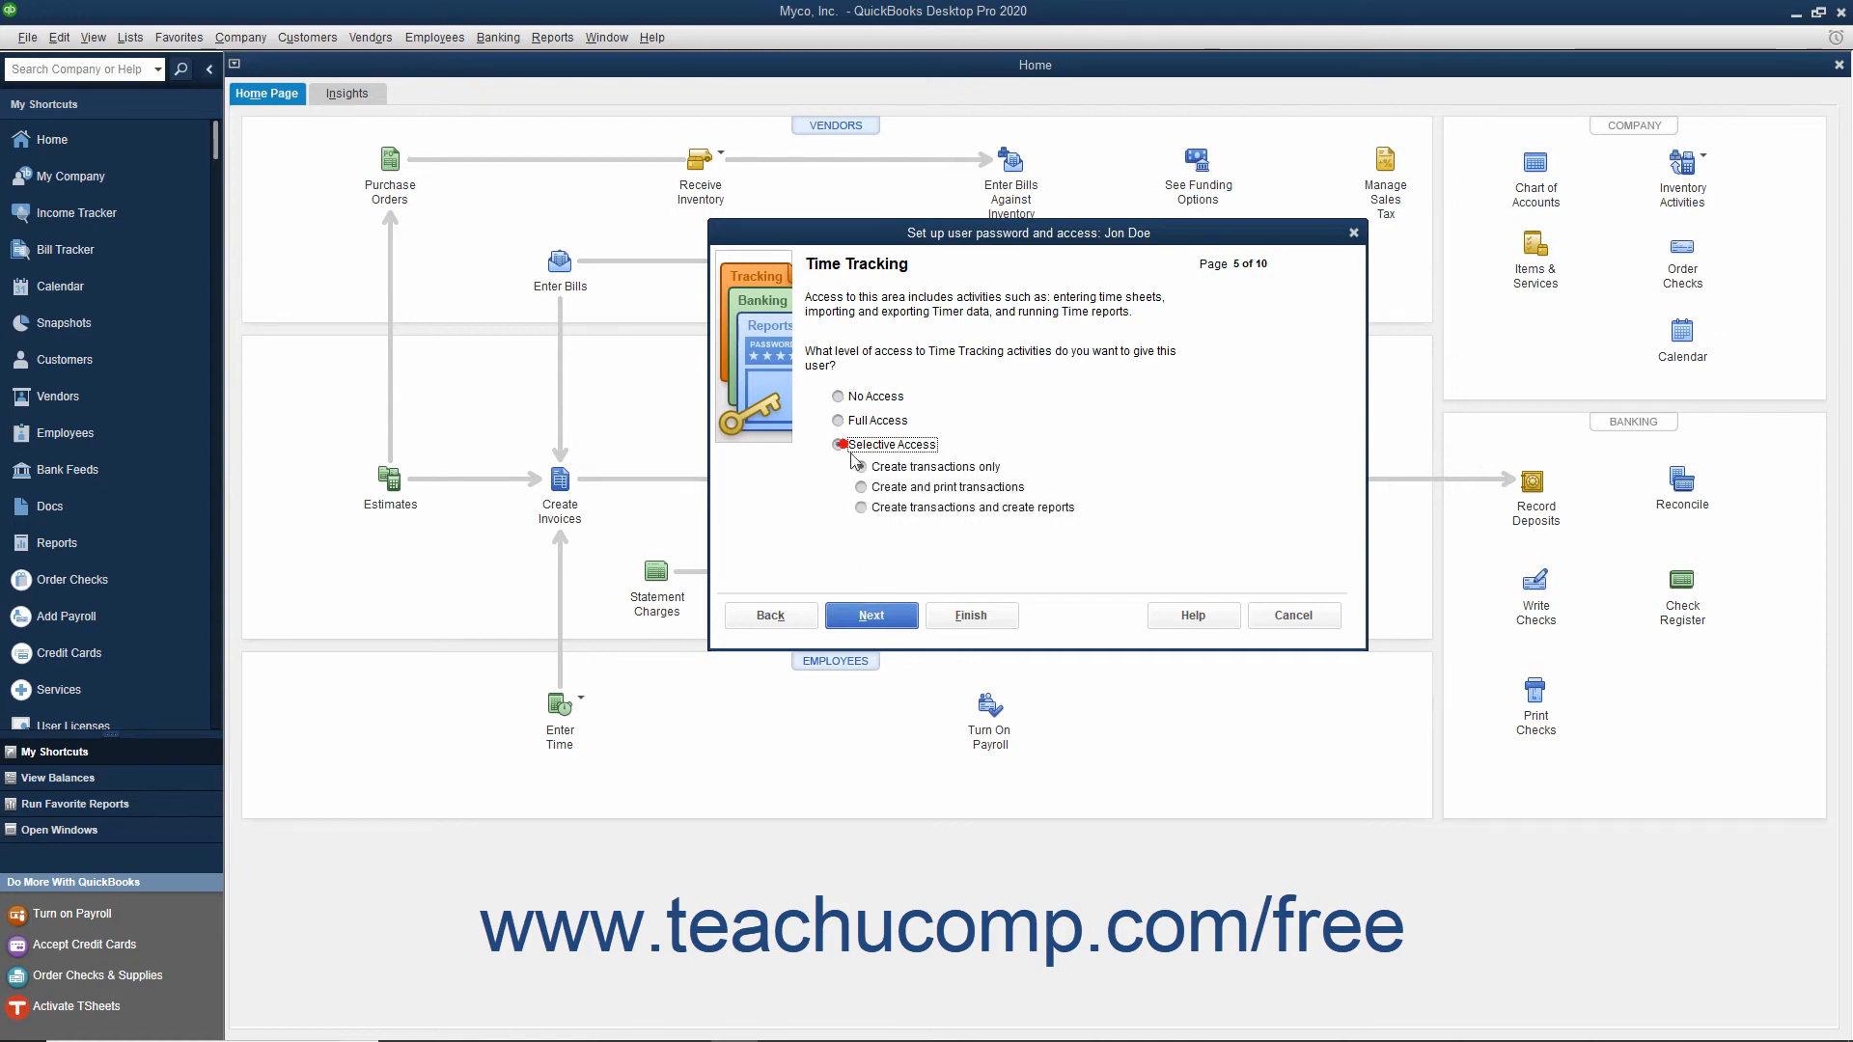
click(861, 508)
click(870, 616)
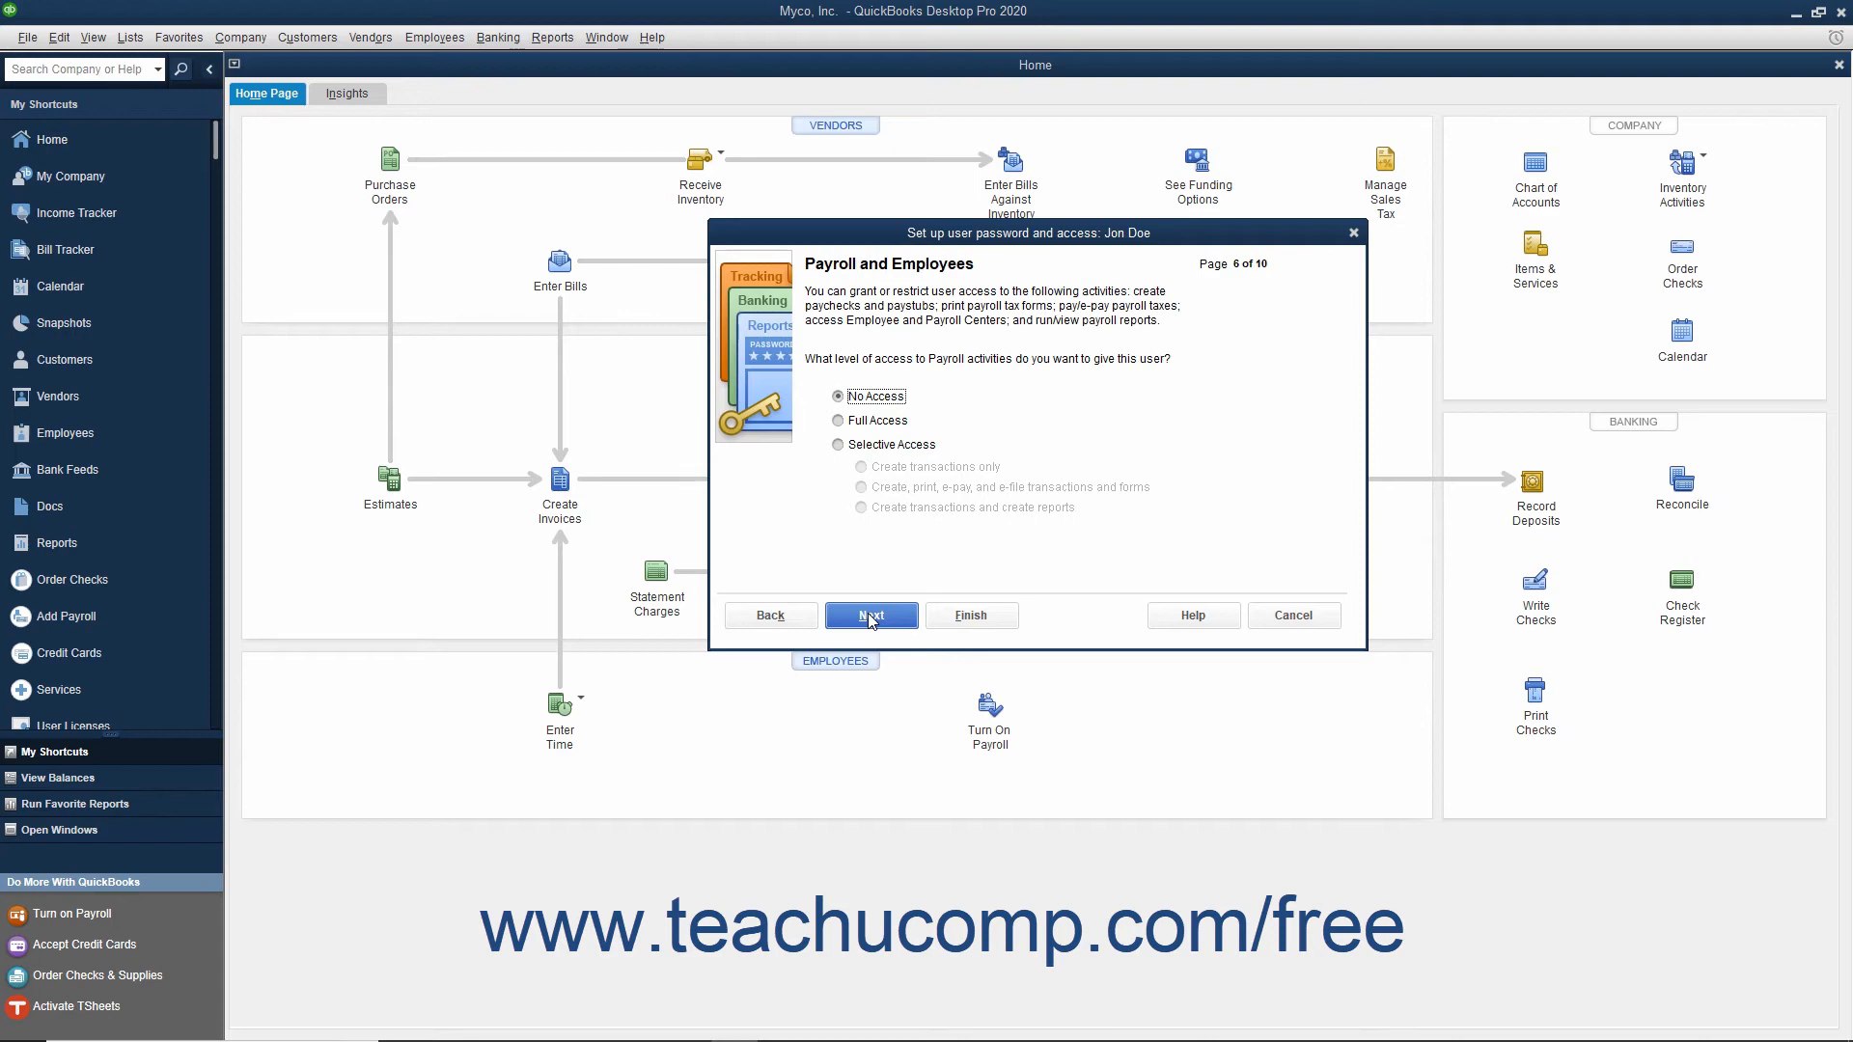
Step: Give the user no access to Payroll and Employees, Sensitive Accounting Activities, and Sensitive Financial Reporting
click(845, 397)
click(872, 618)
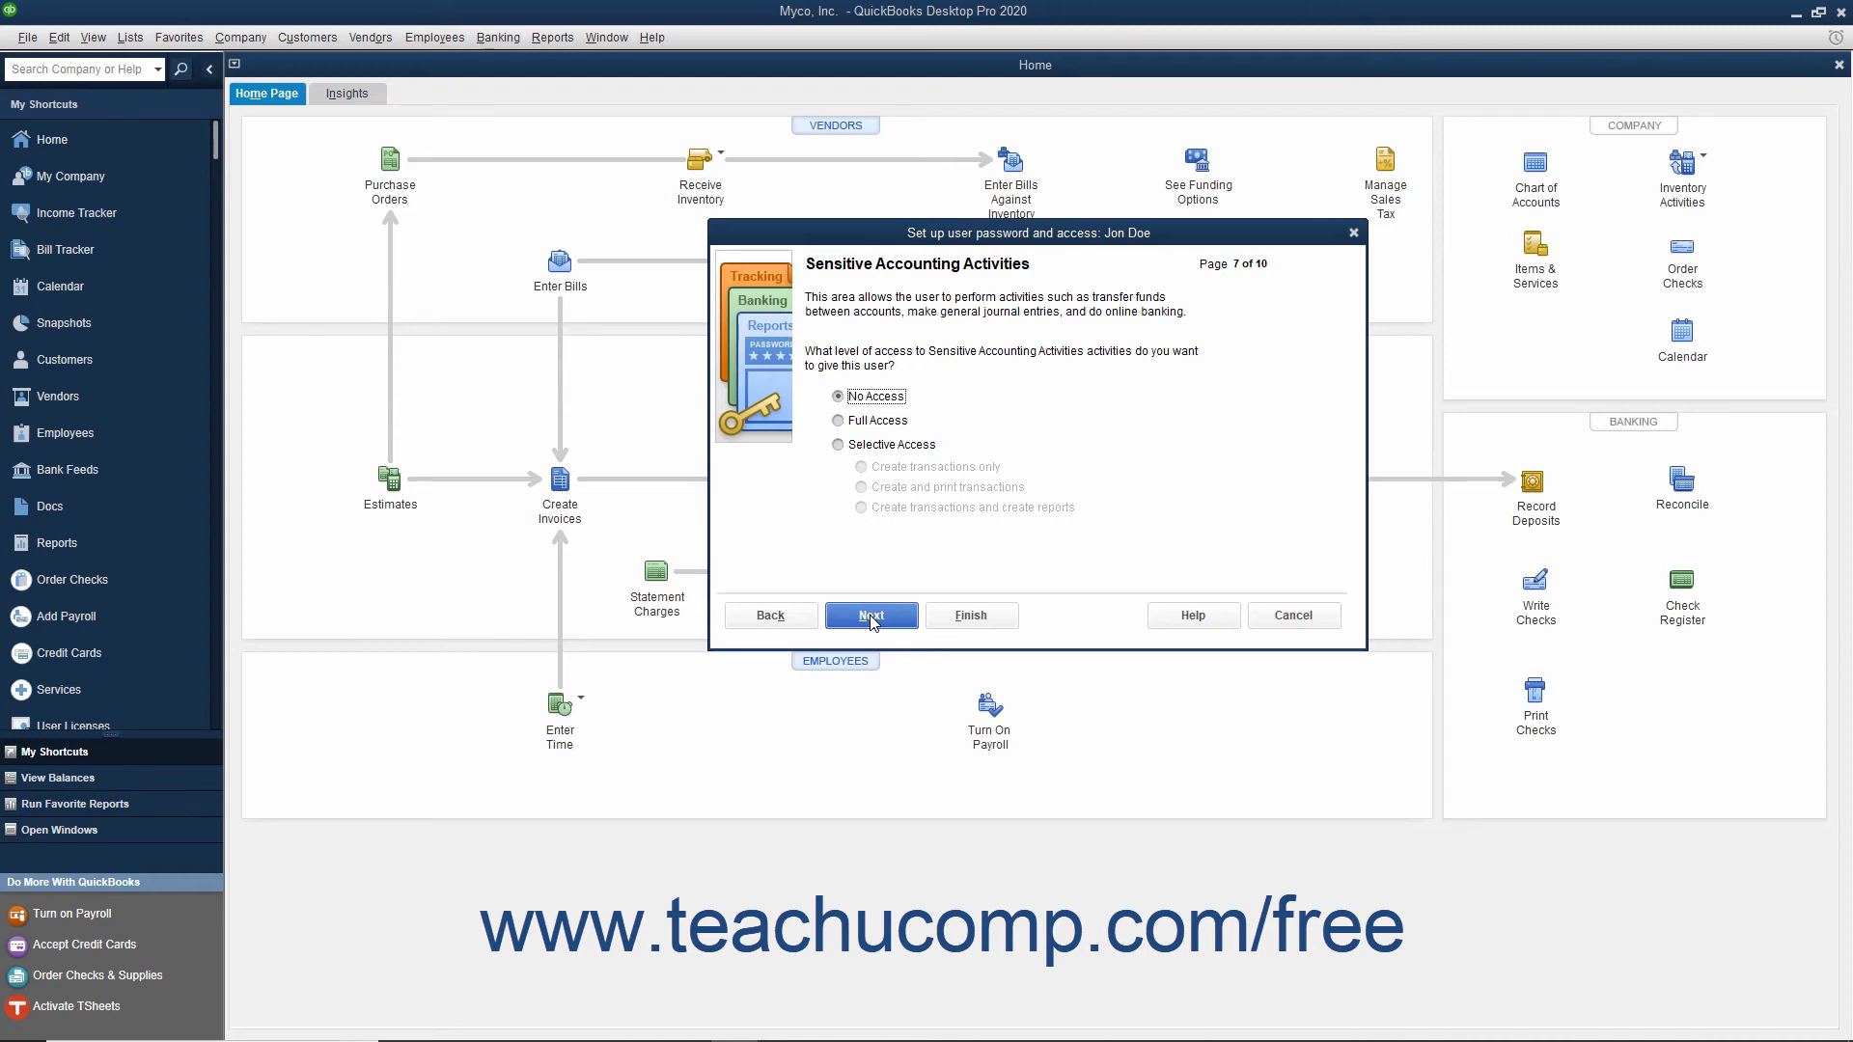
click(839, 396)
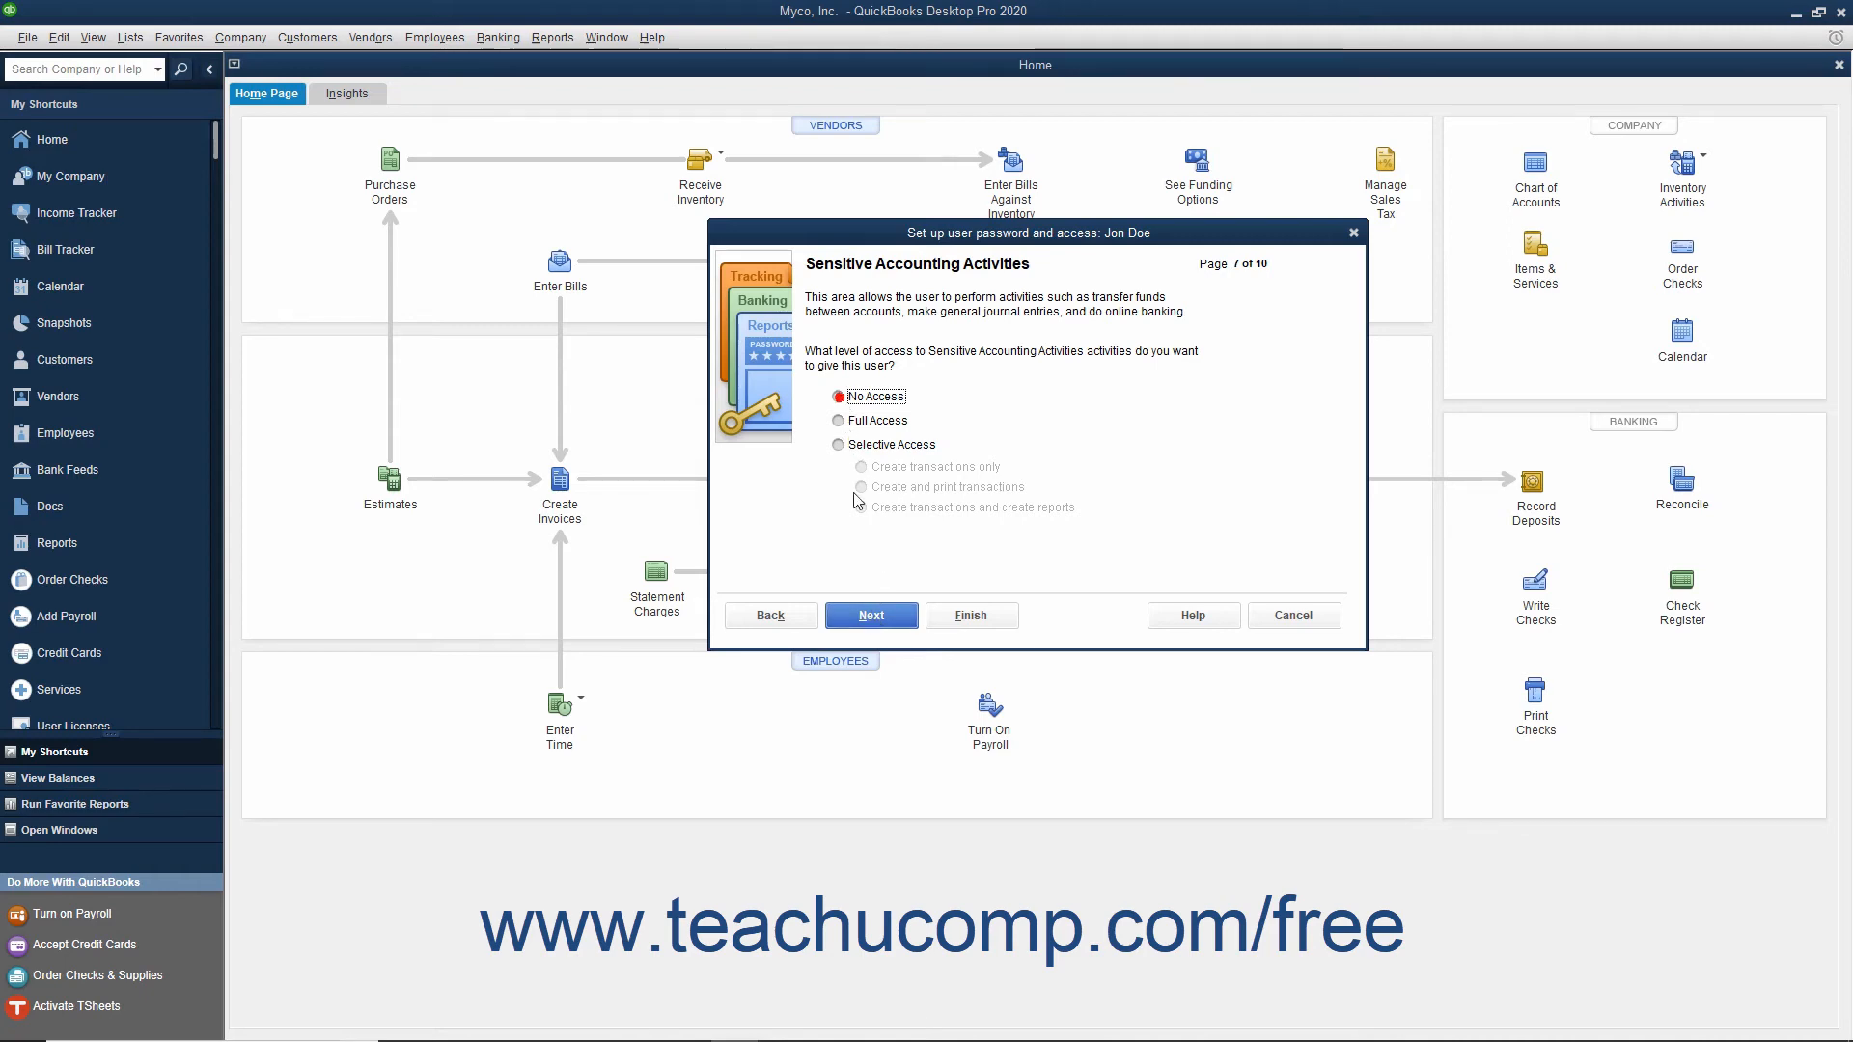
click(870, 615)
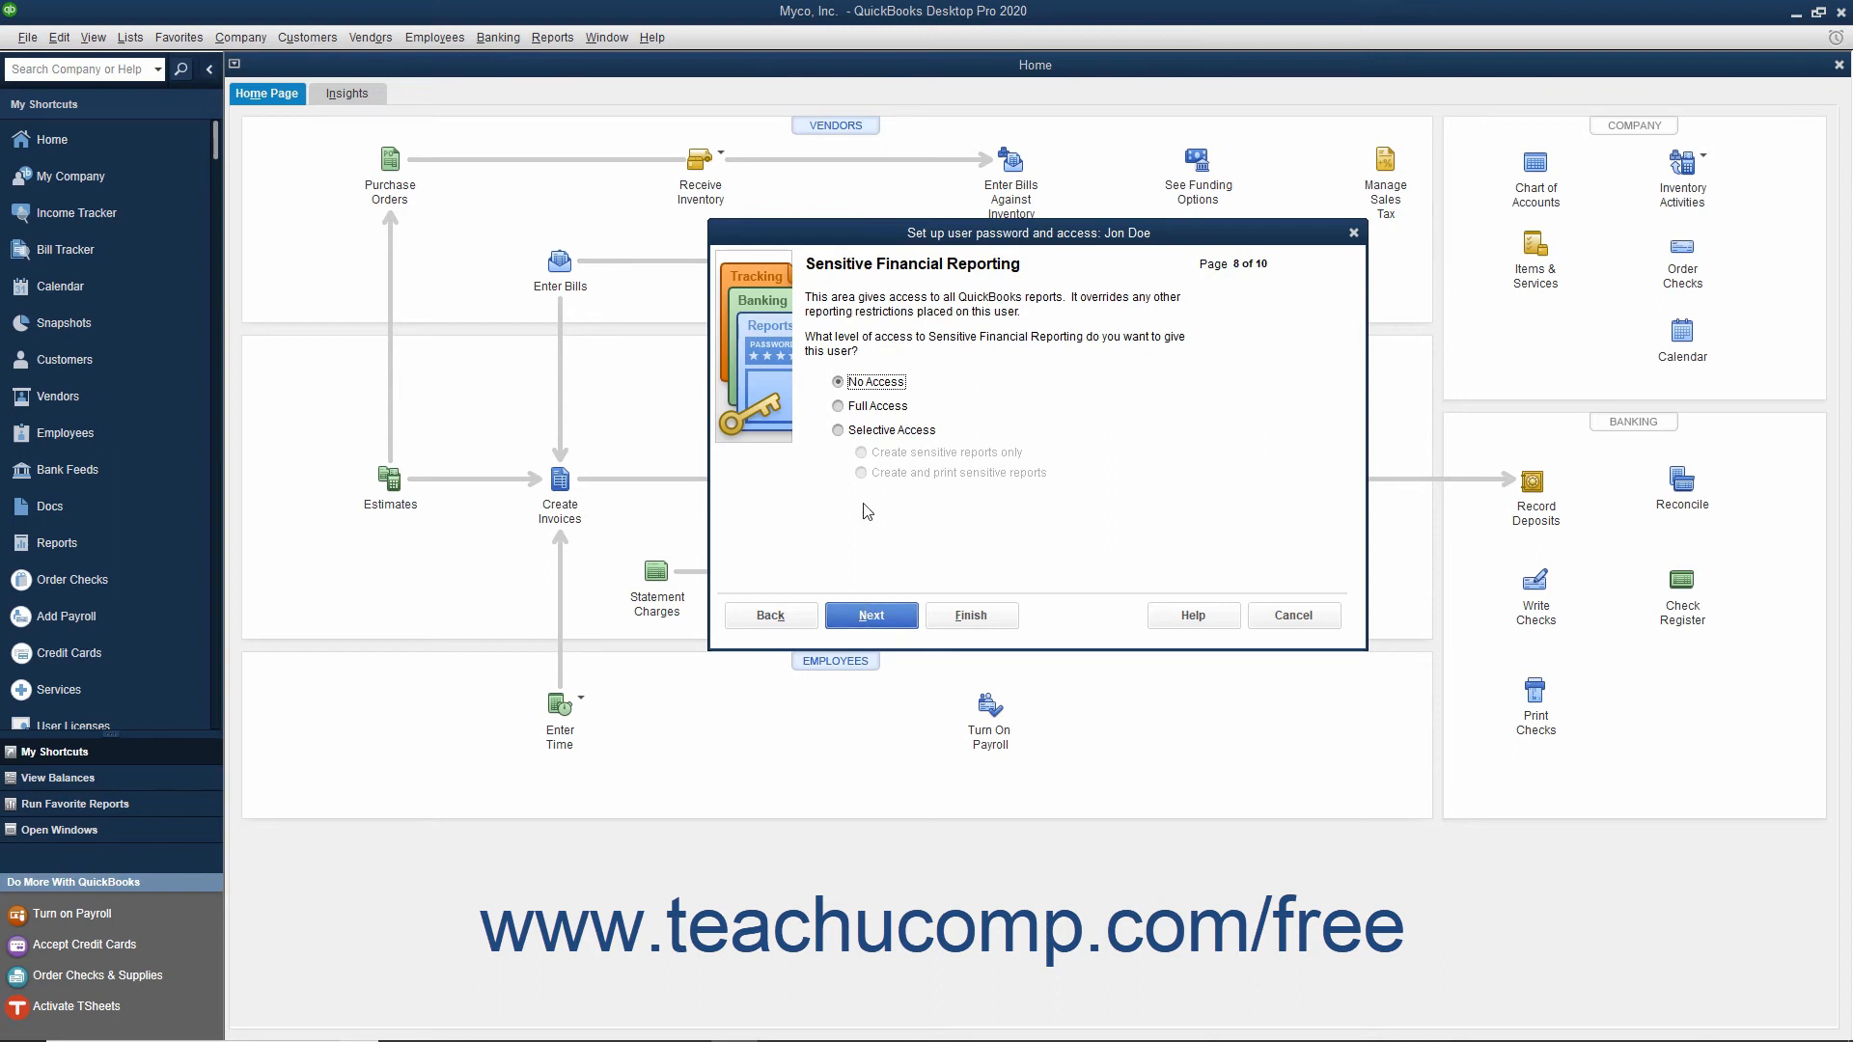
click(869, 618)
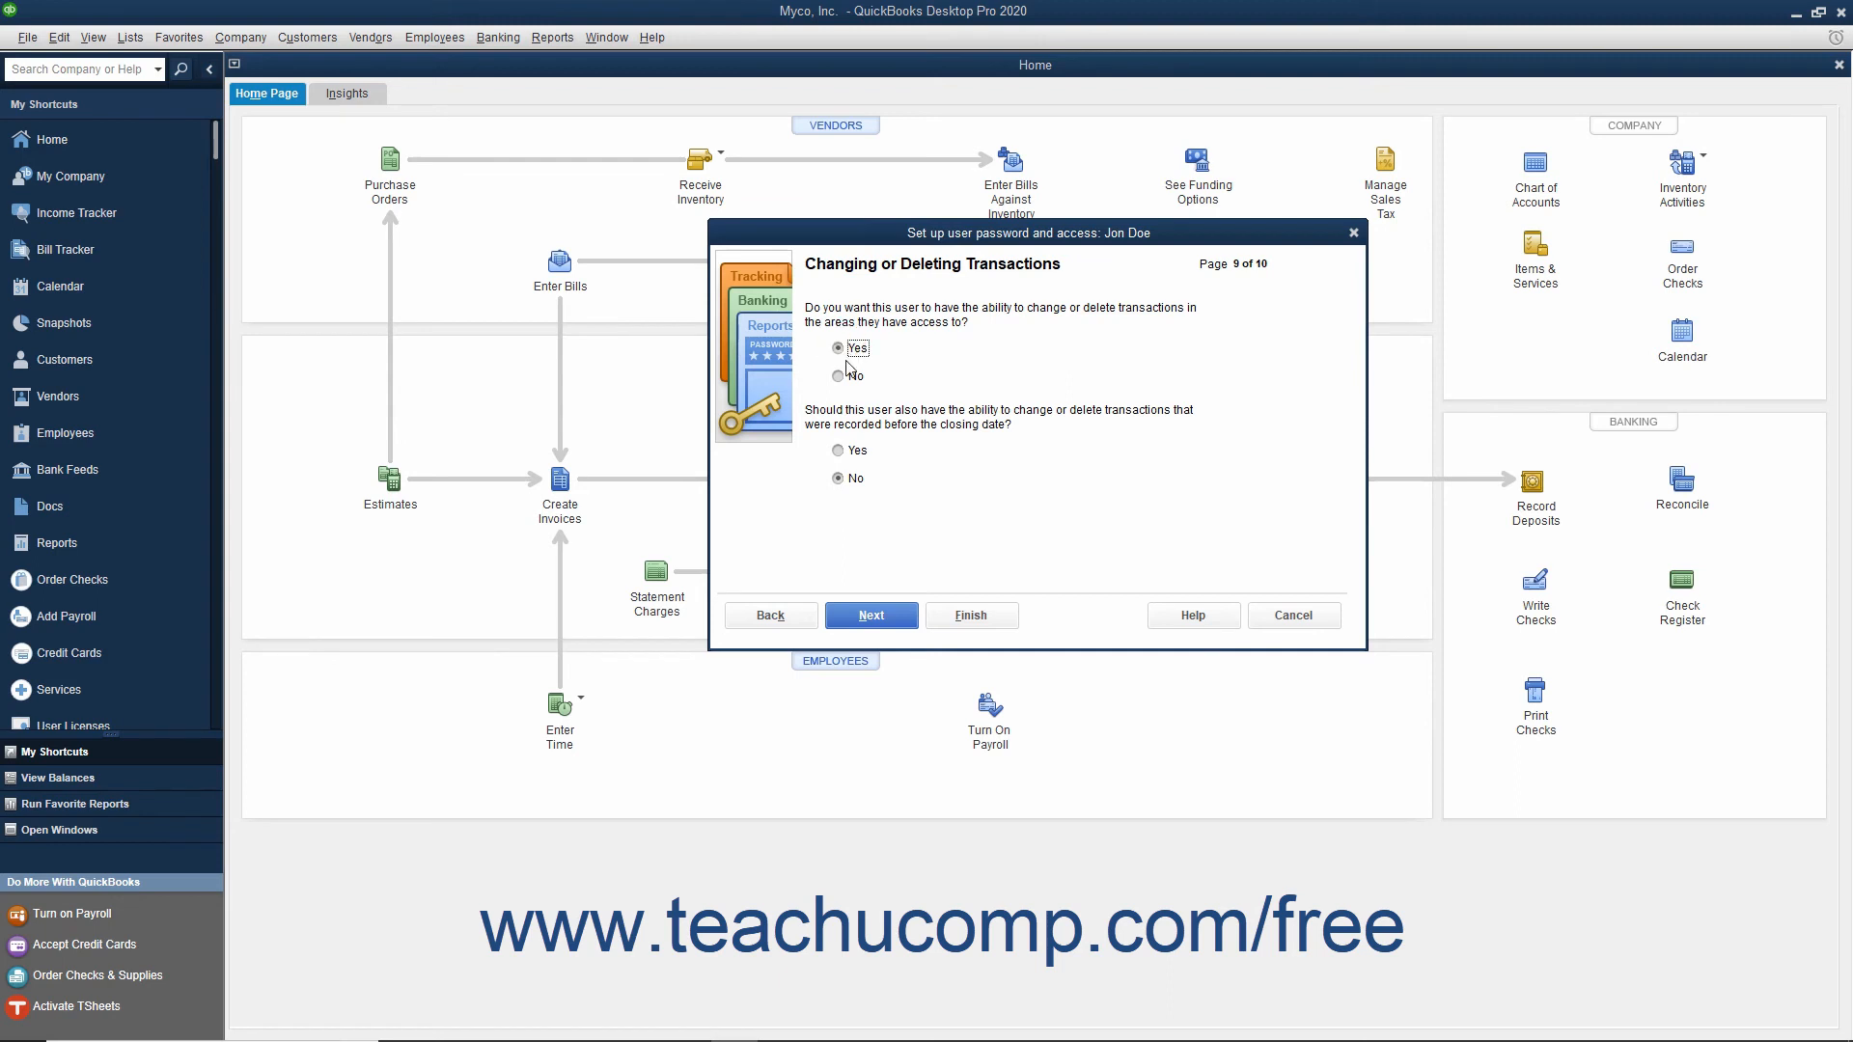
Step: Disallow changing or deleting transactions recorded before the closing date and complete the user setup after checking the access summary
click(841, 480)
click(862, 623)
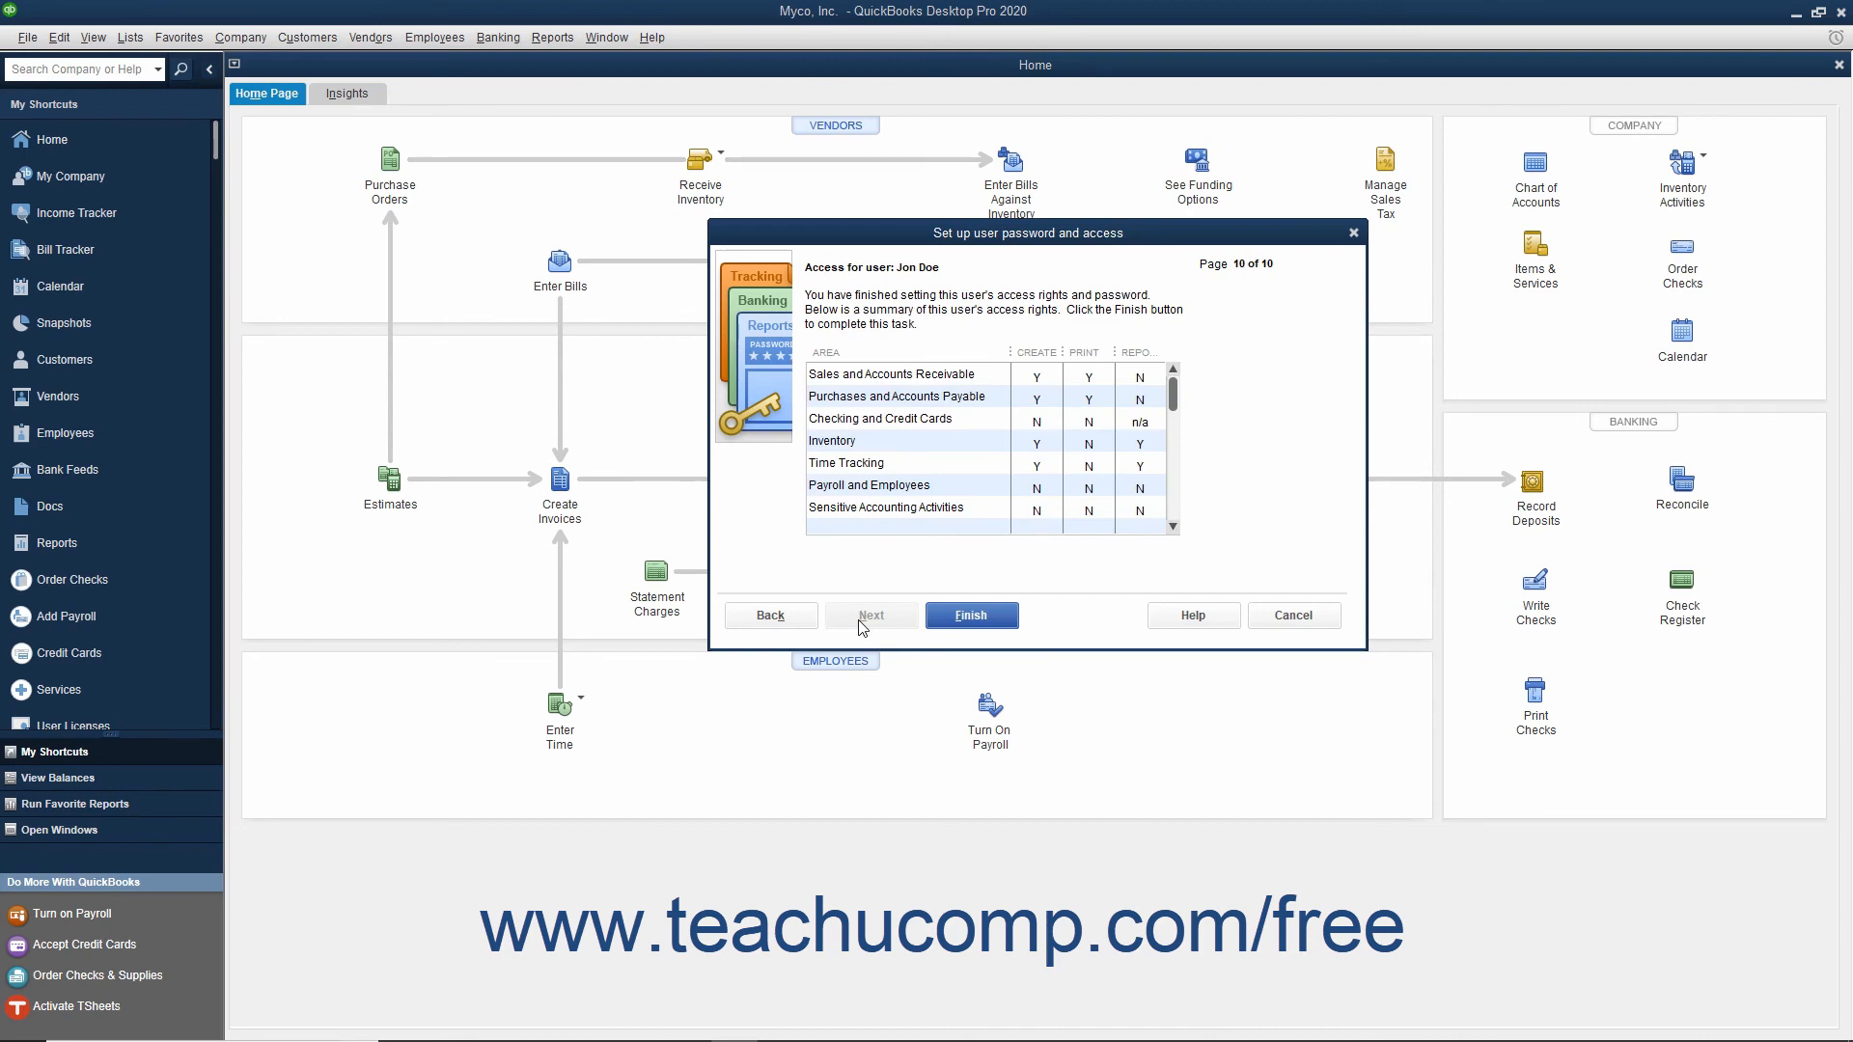
scroll(1051, 439, down, 1)
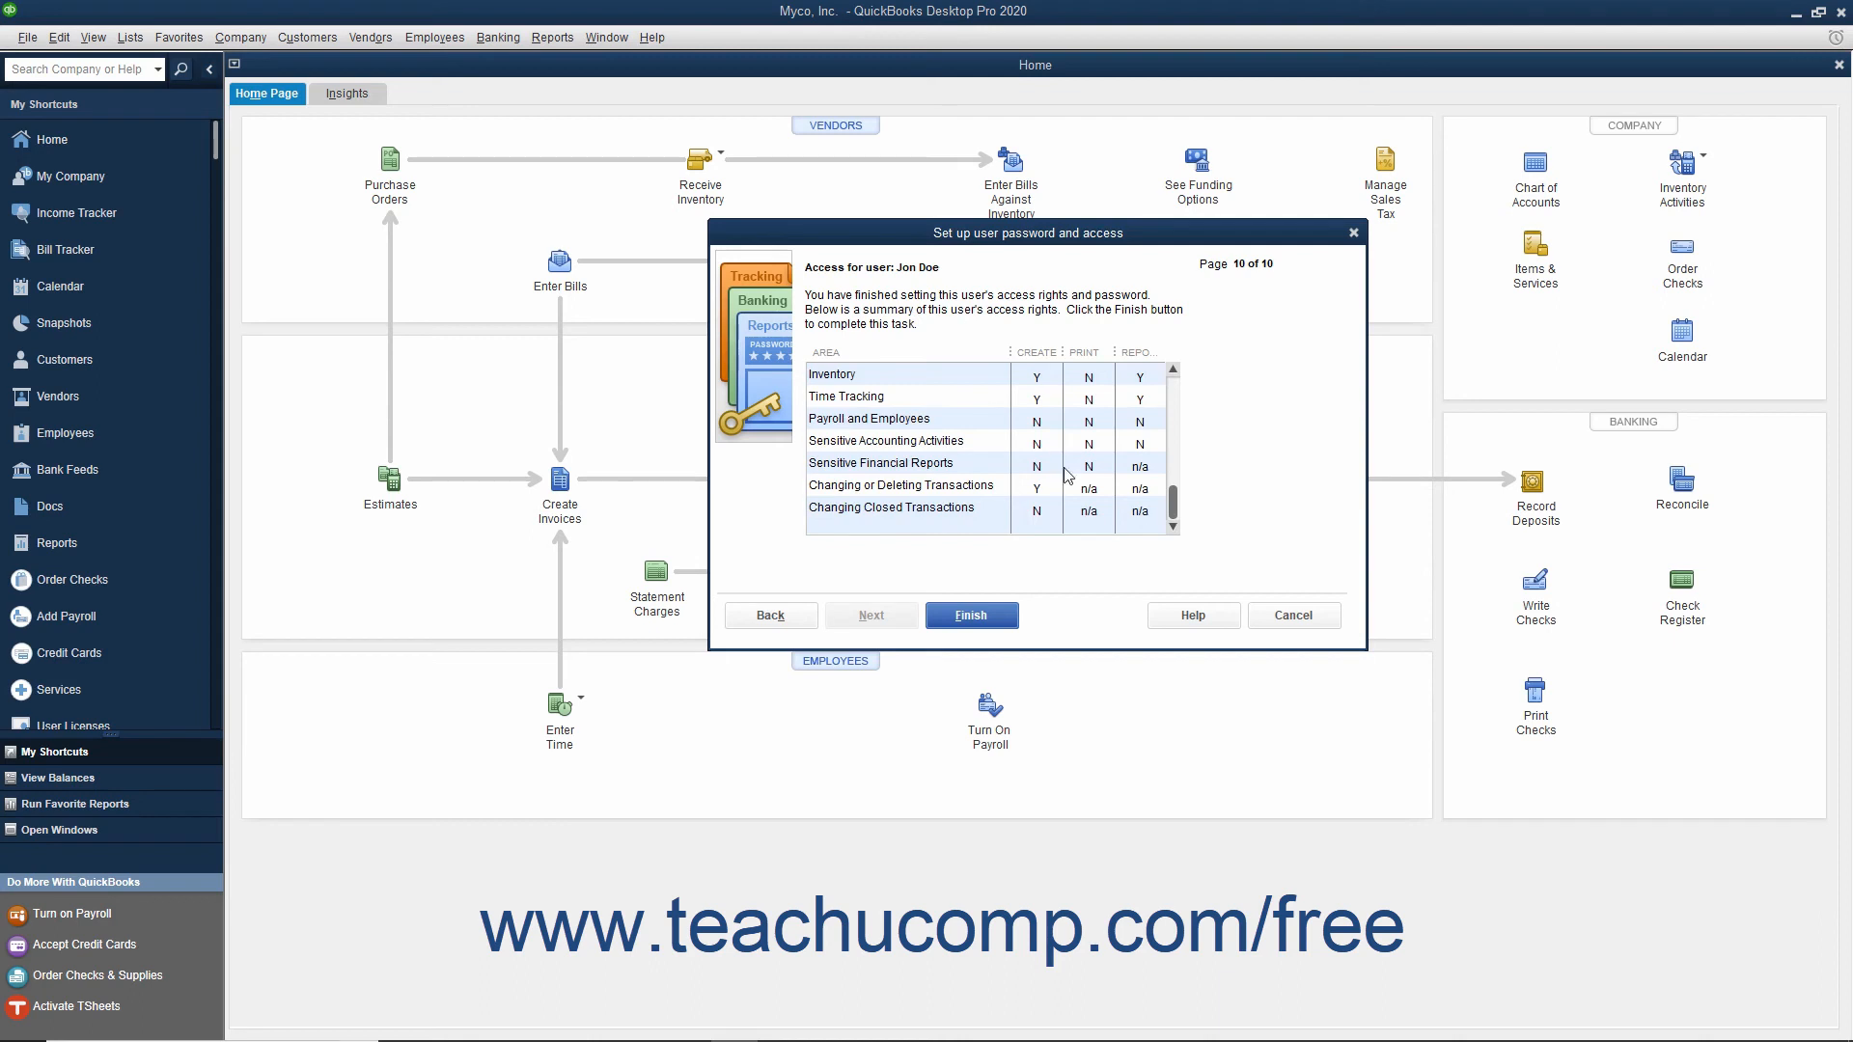
click(979, 617)
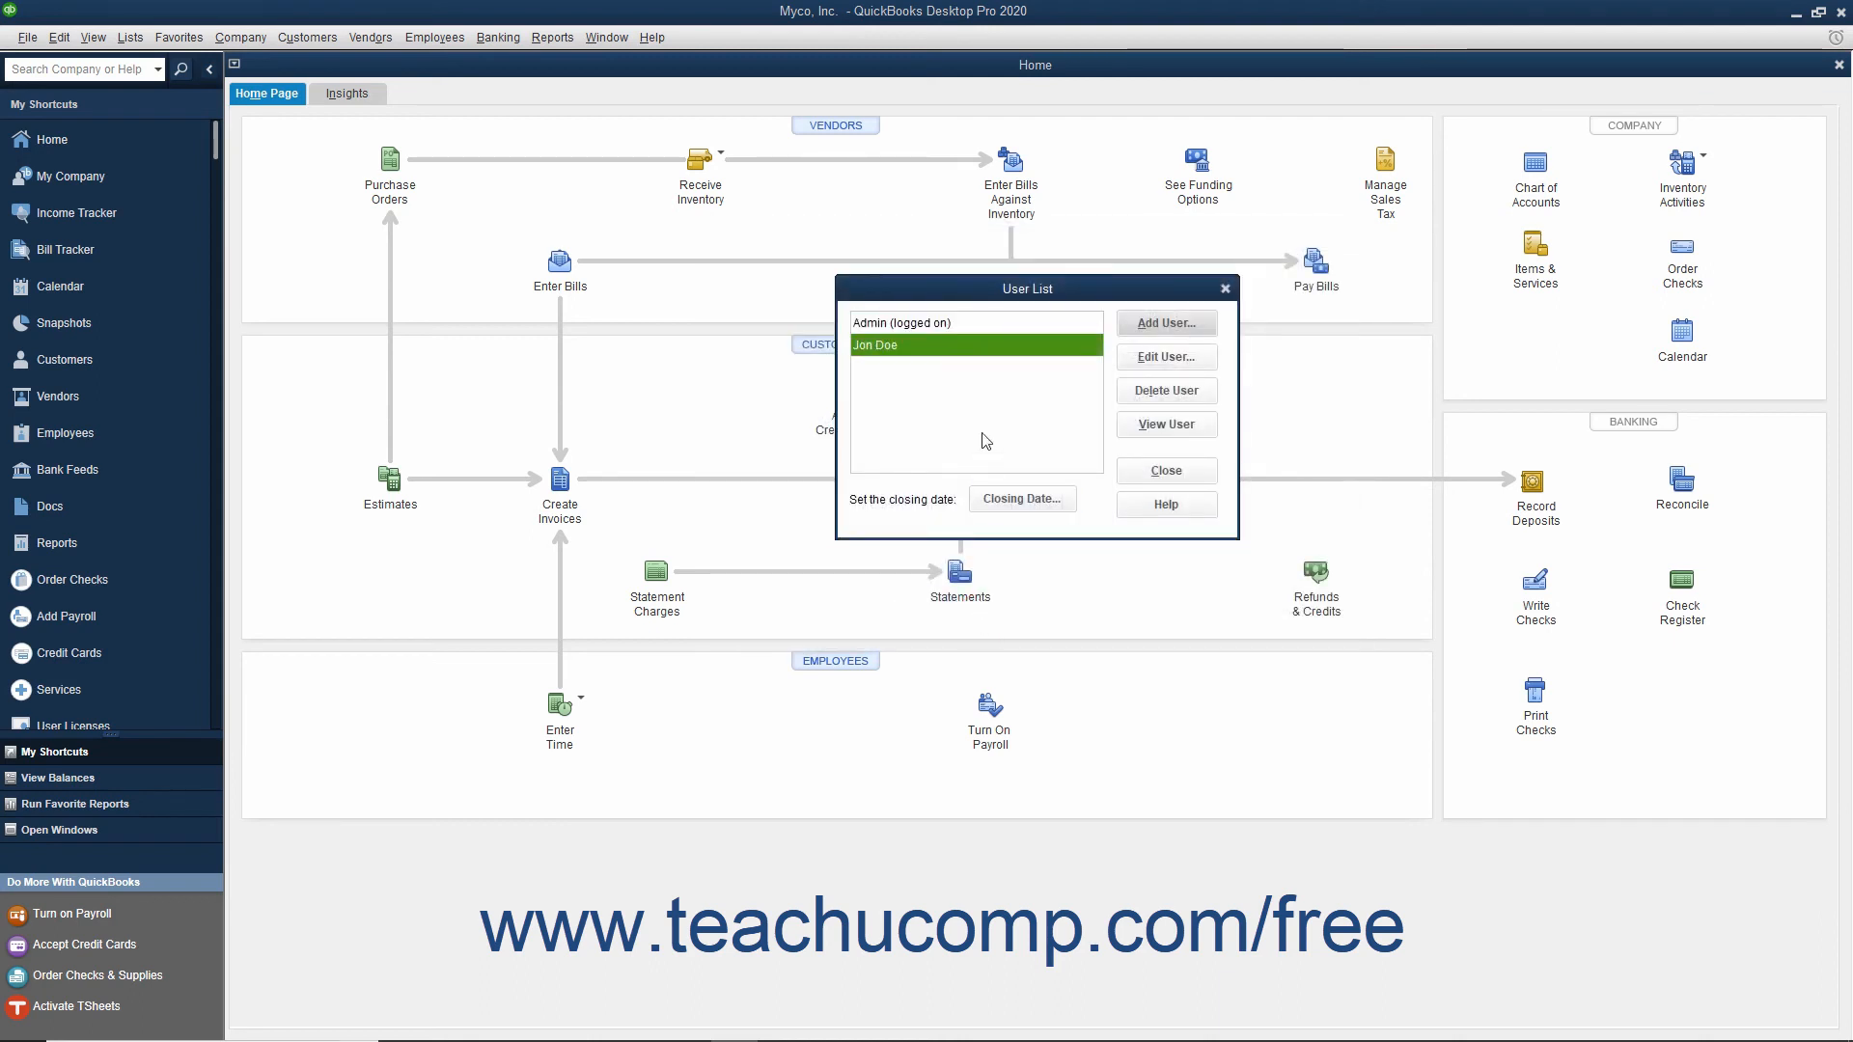
Step: View the new user's name and password settings in the user editor
click(1149, 359)
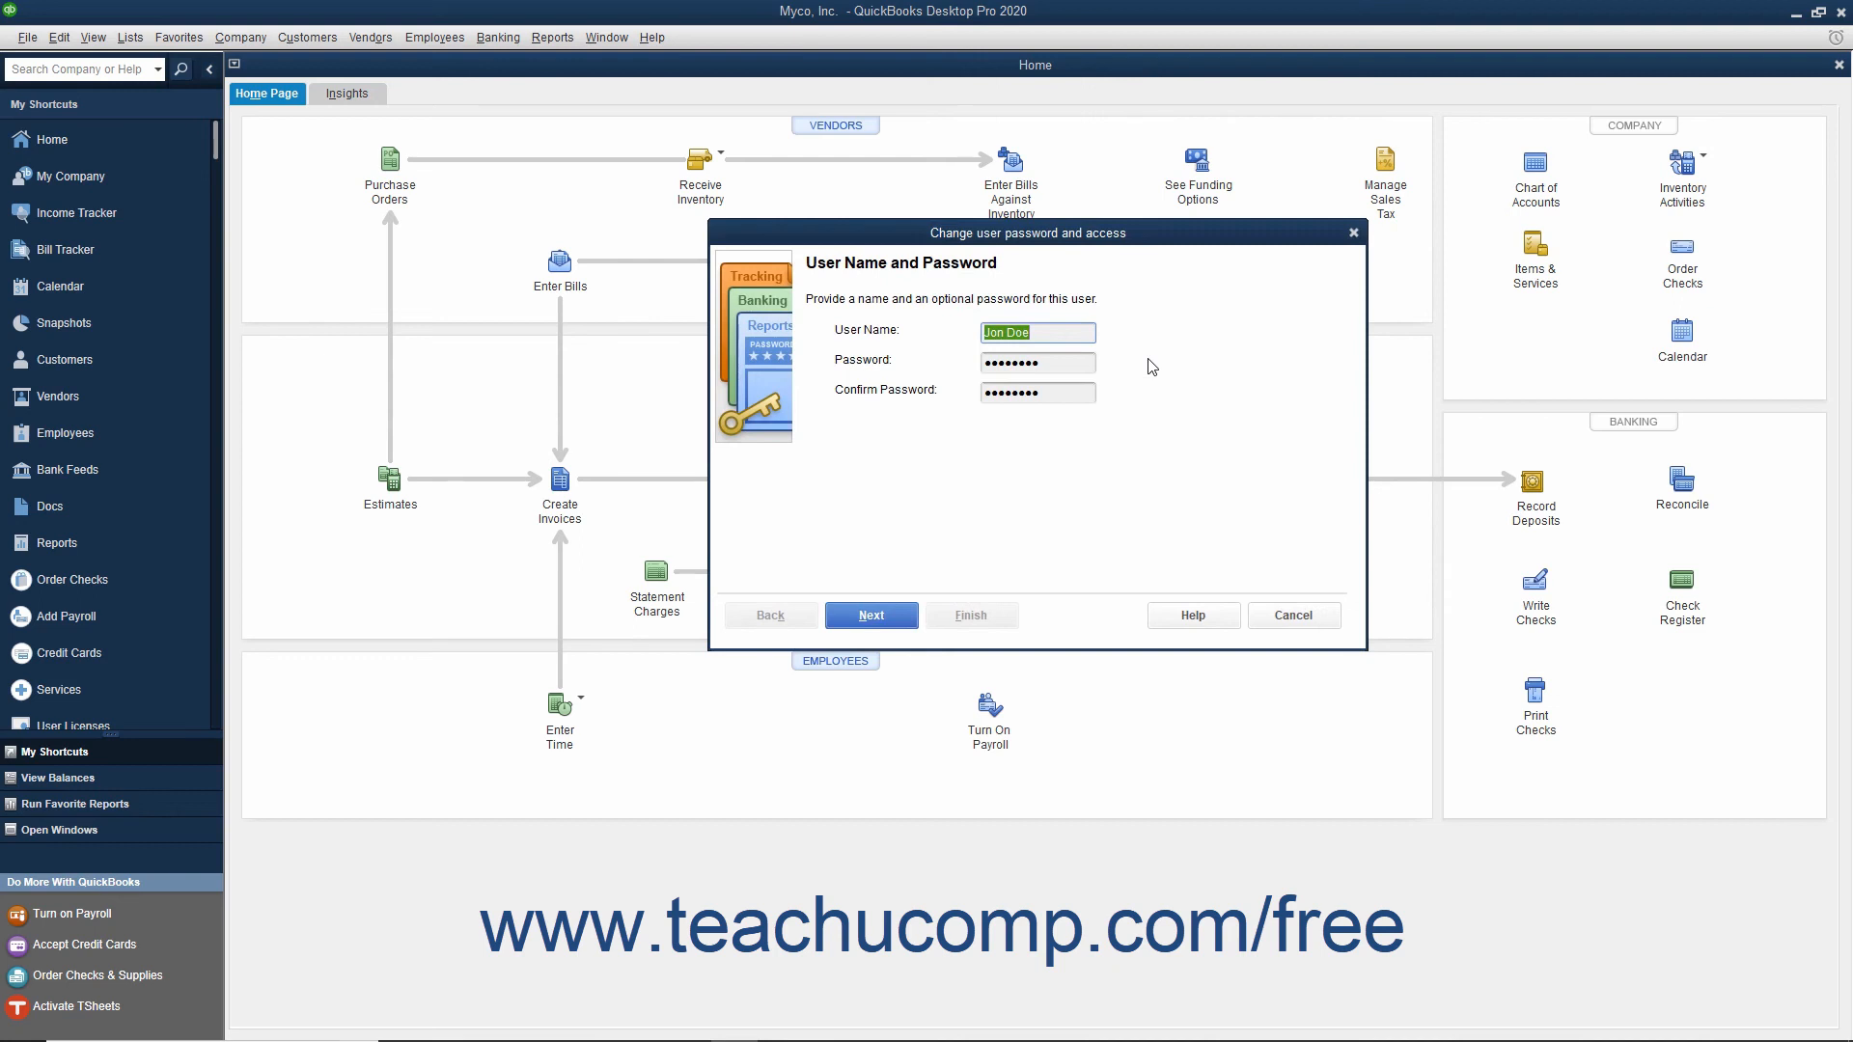
click(1275, 608)
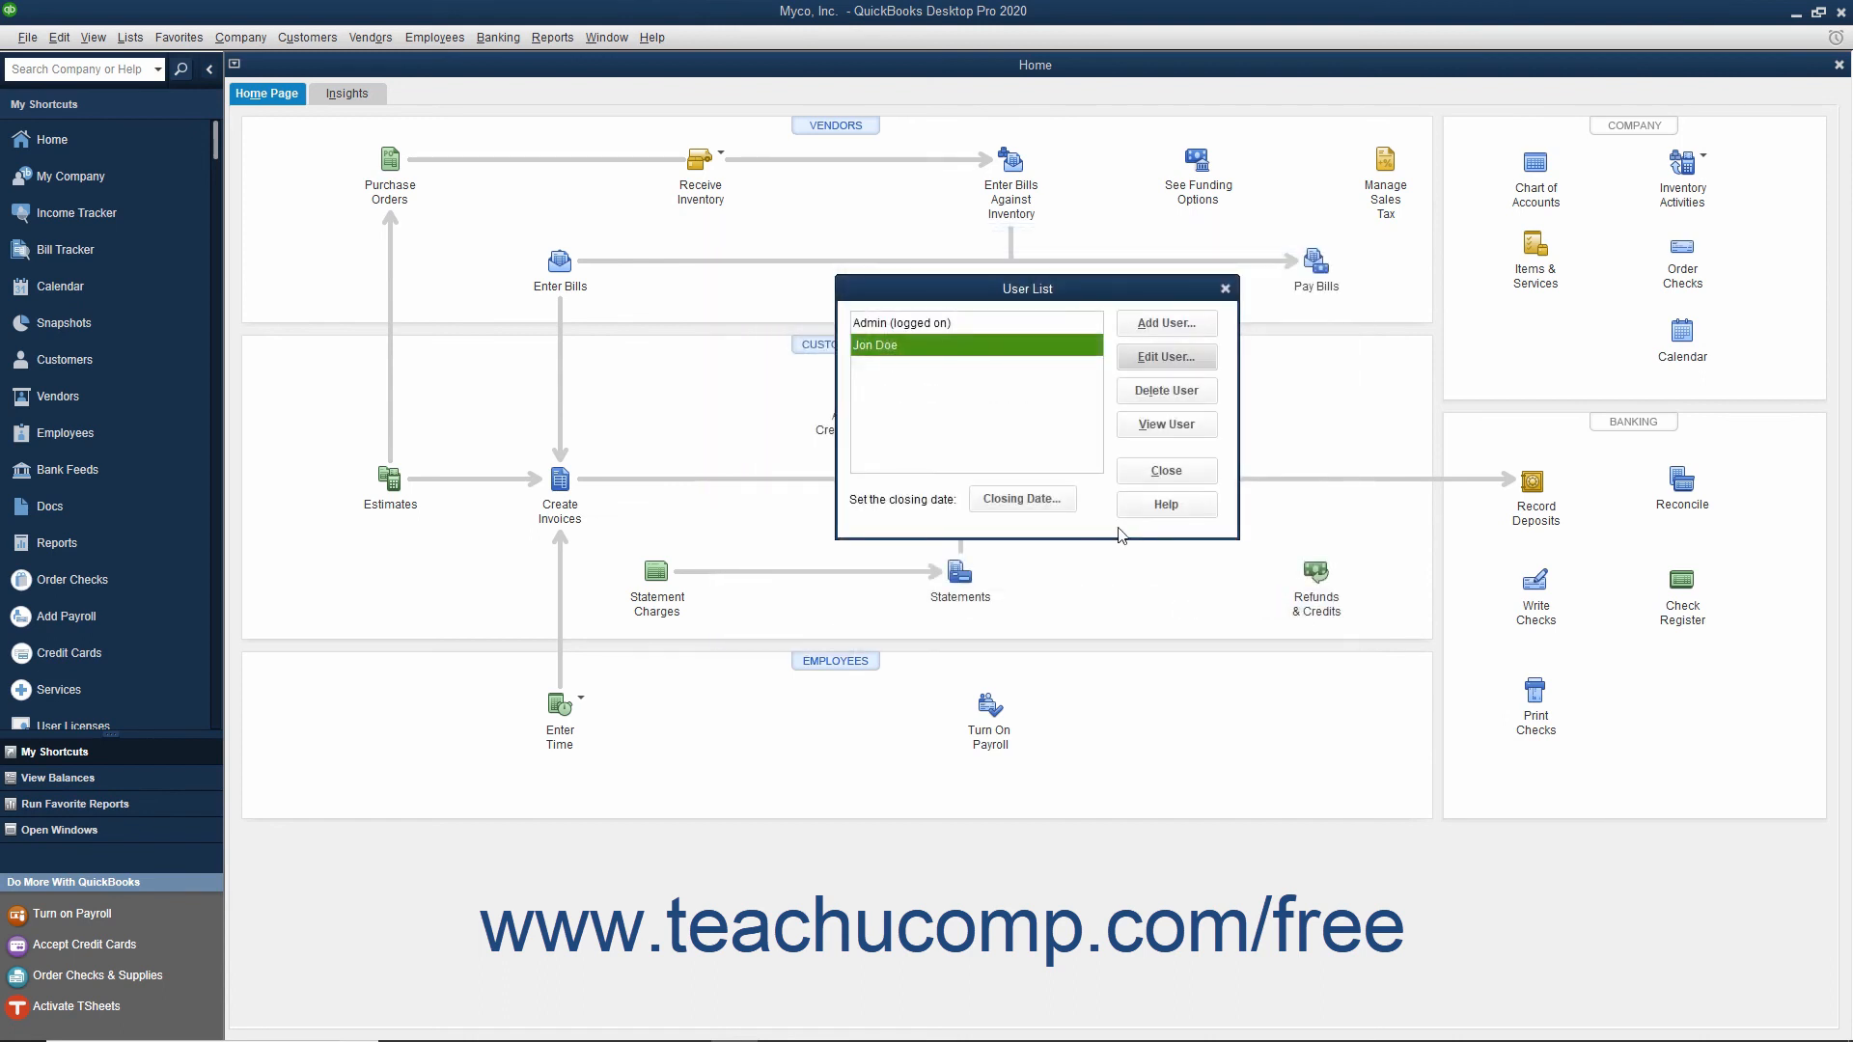
Step: Delete the newly added user from the user list, confirm the deletion and close the list
click(945, 350)
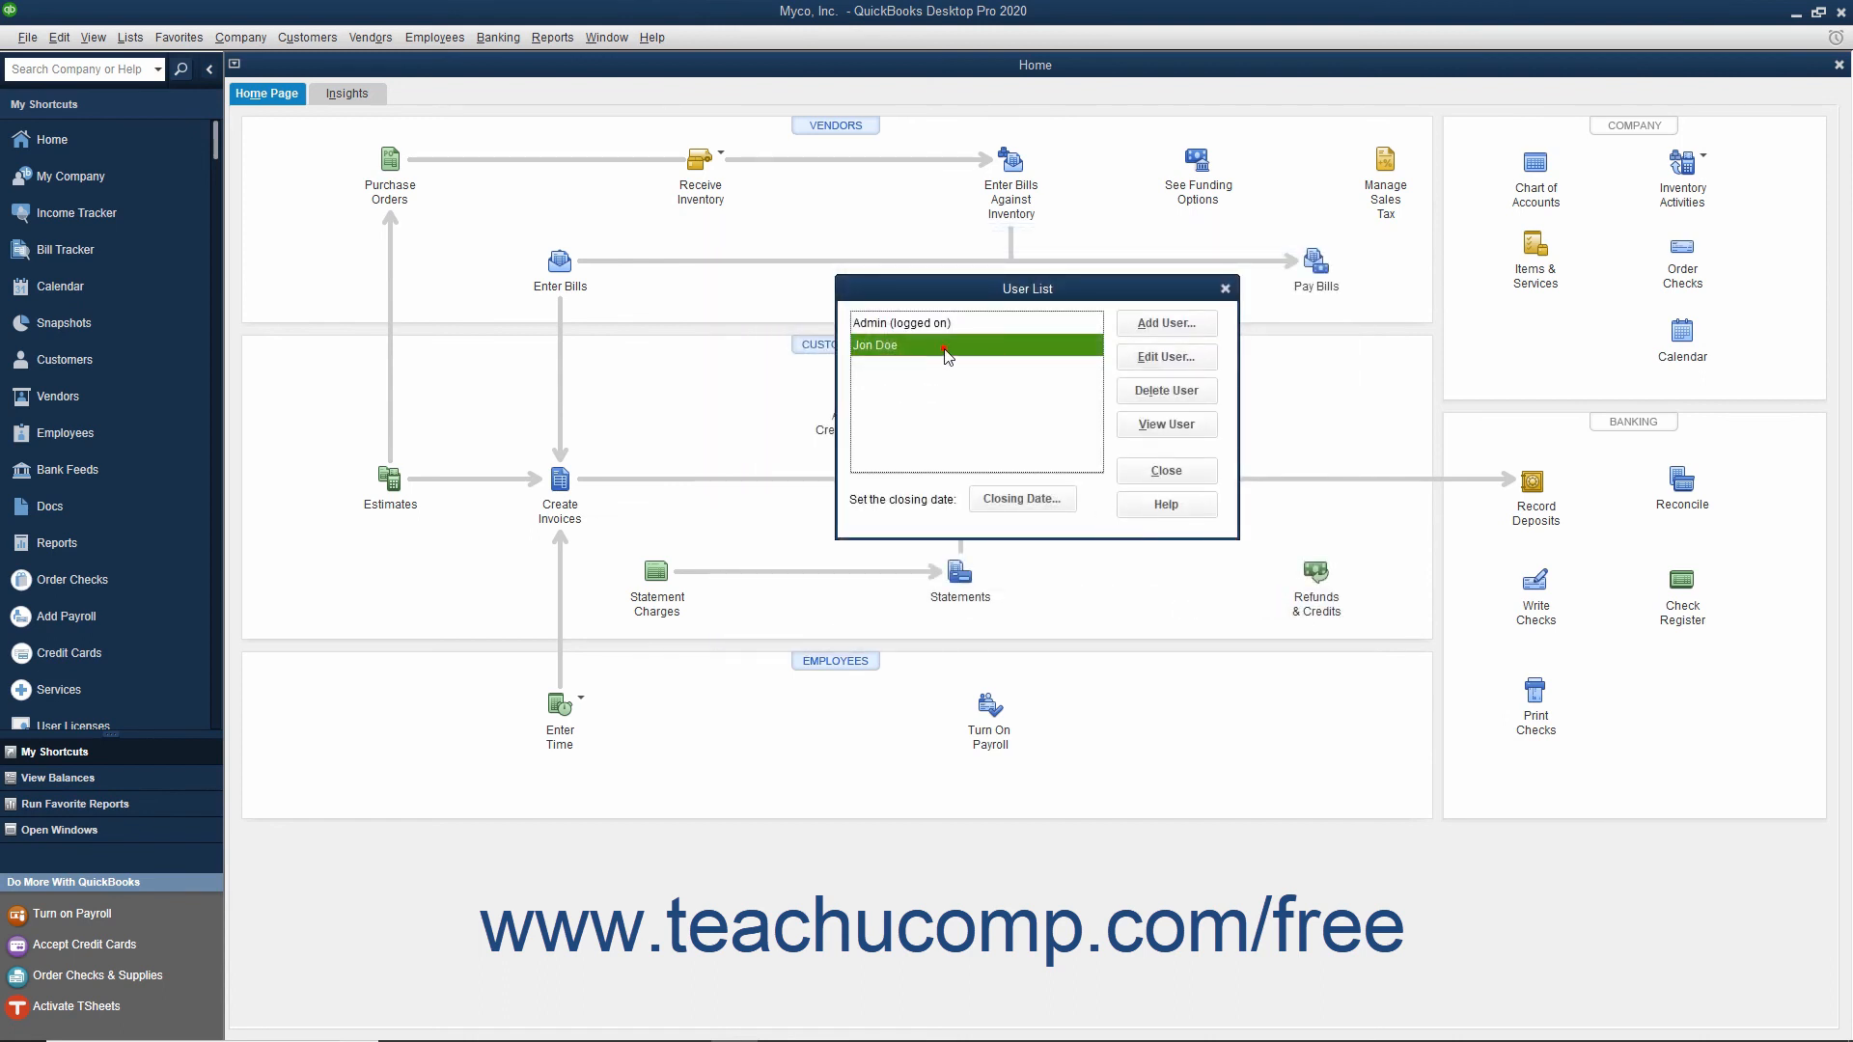
click(1154, 395)
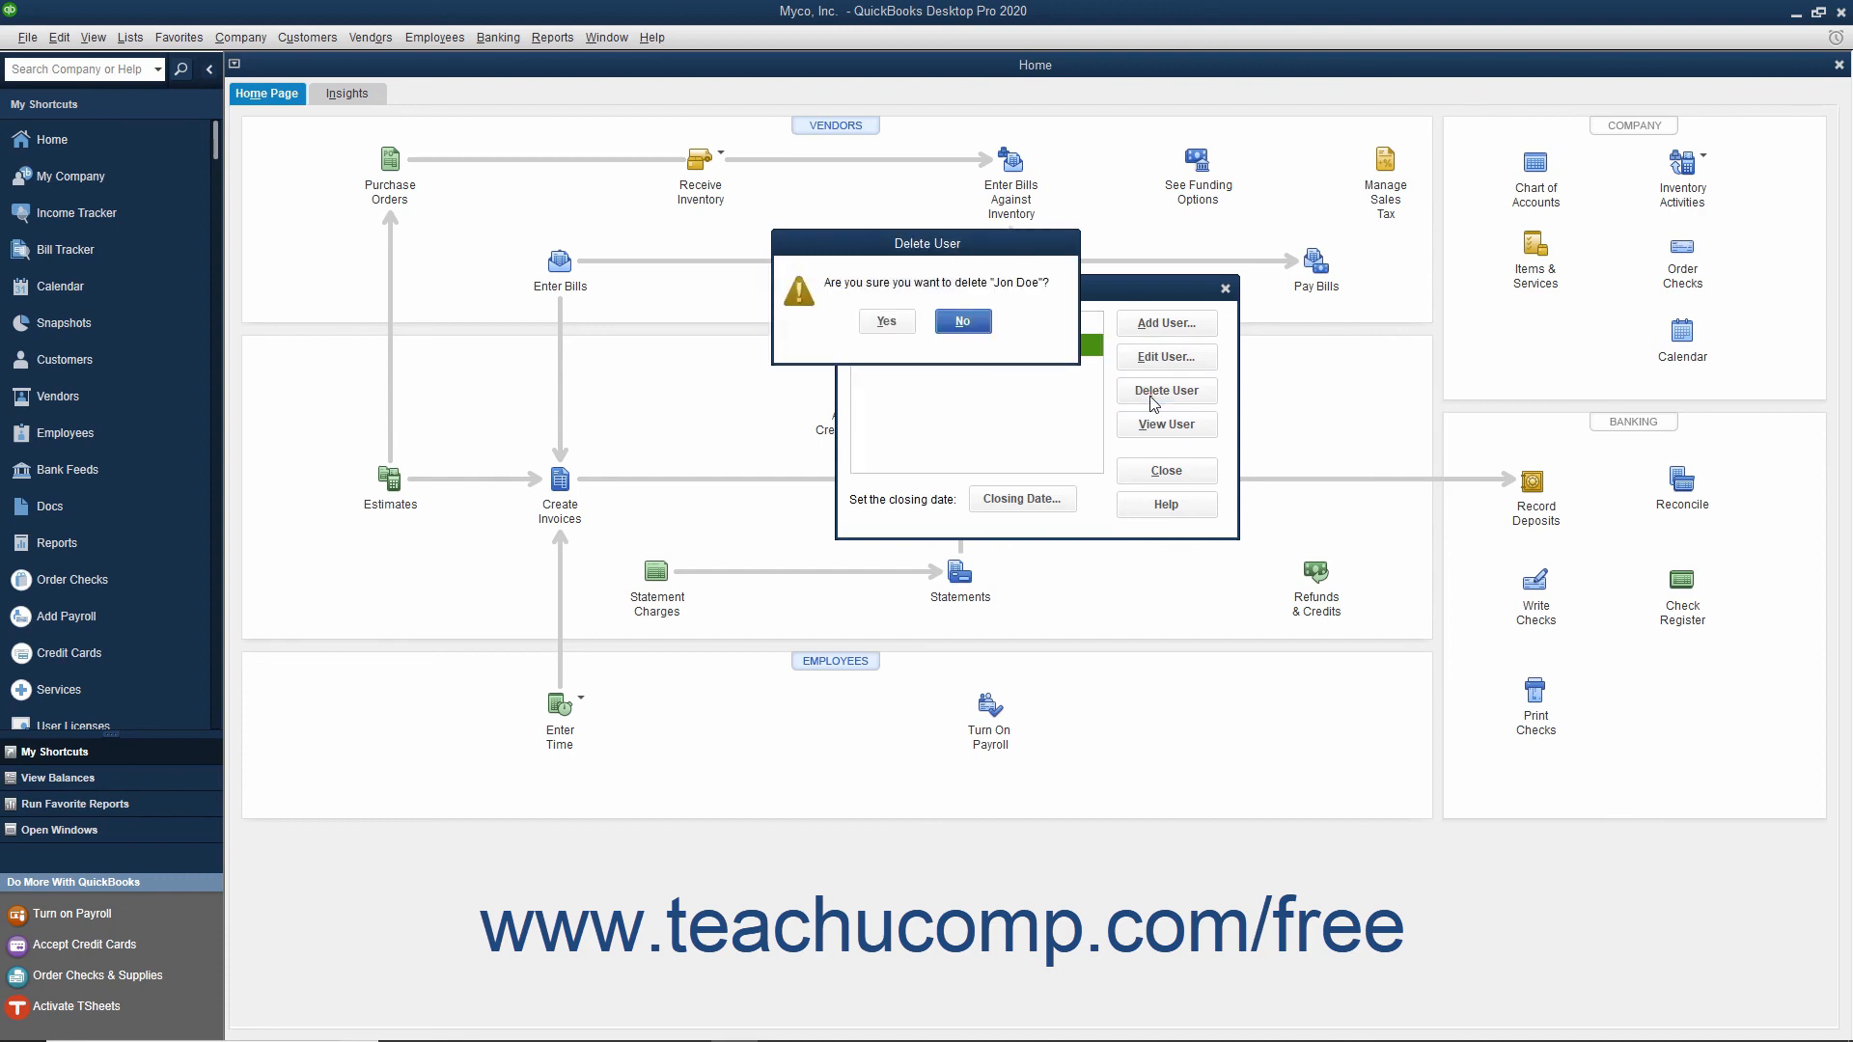
click(891, 322)
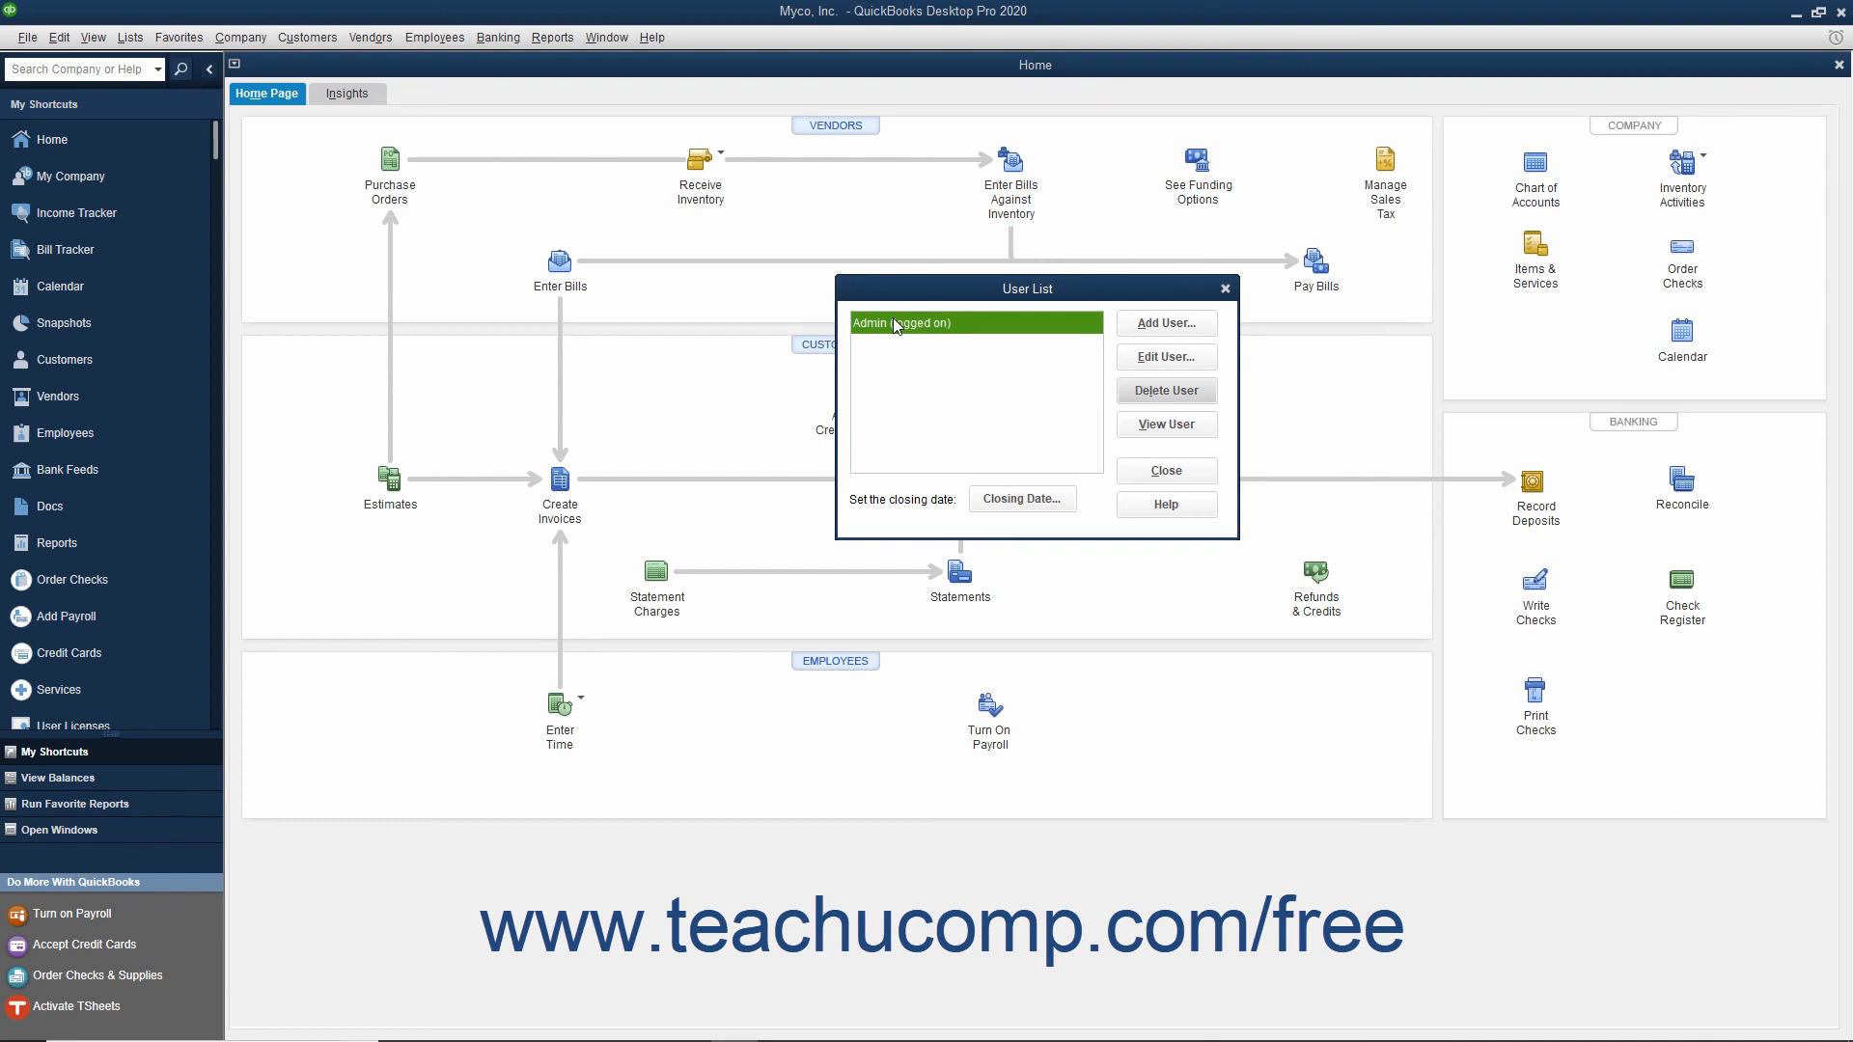
click(1142, 472)
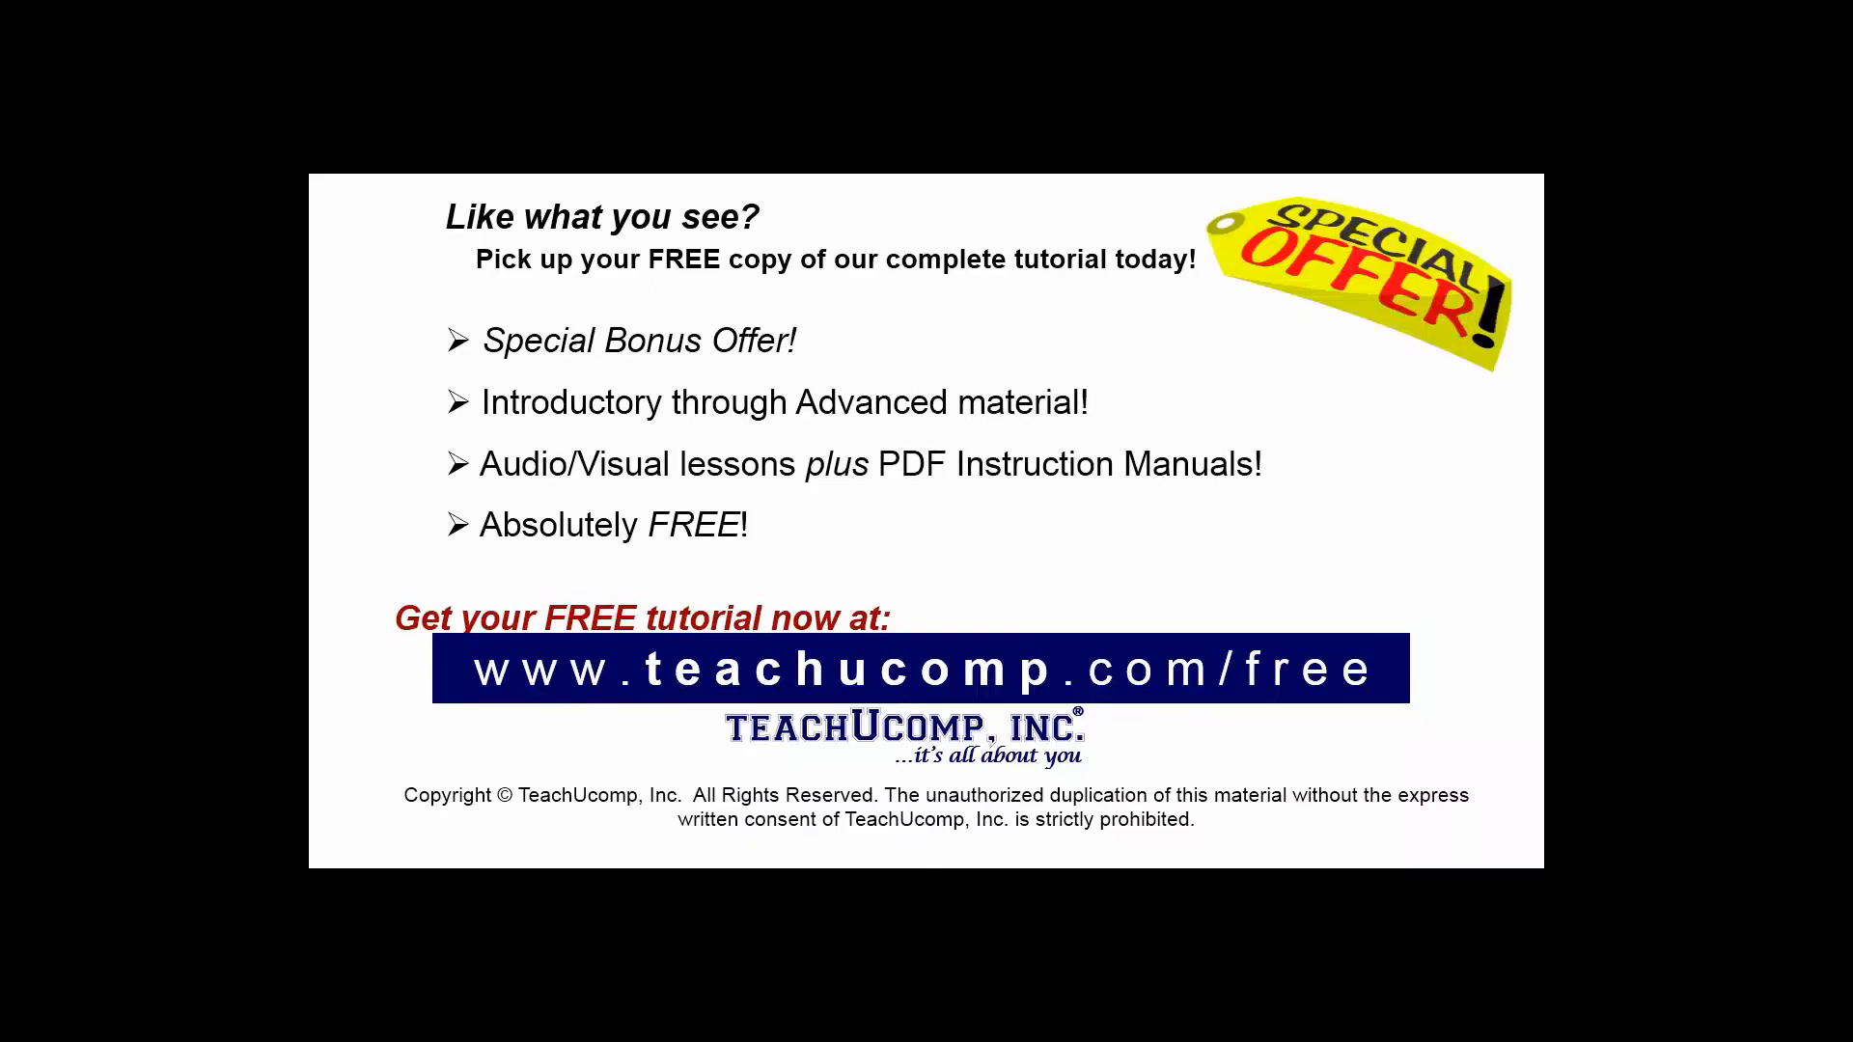